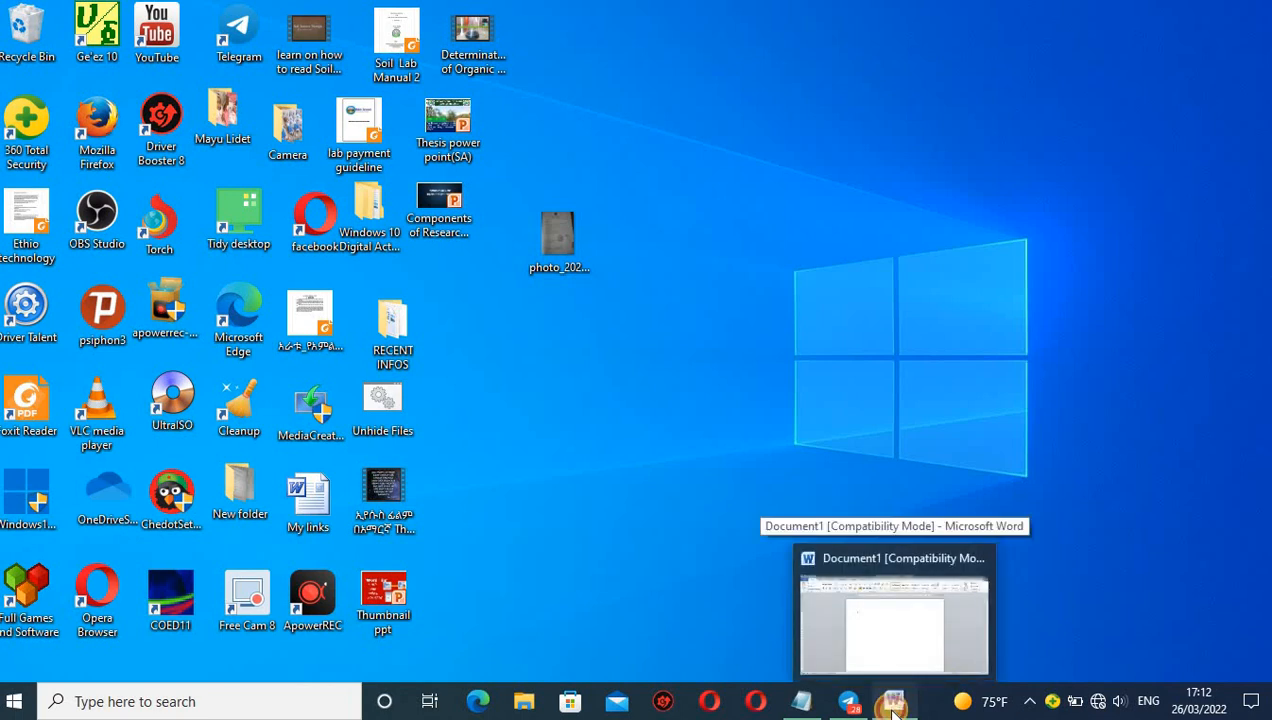
Switch to the blank Word document and insert the picture photo_2022-03-08_23-02-45 from the Desktop.
left_click(892, 704)
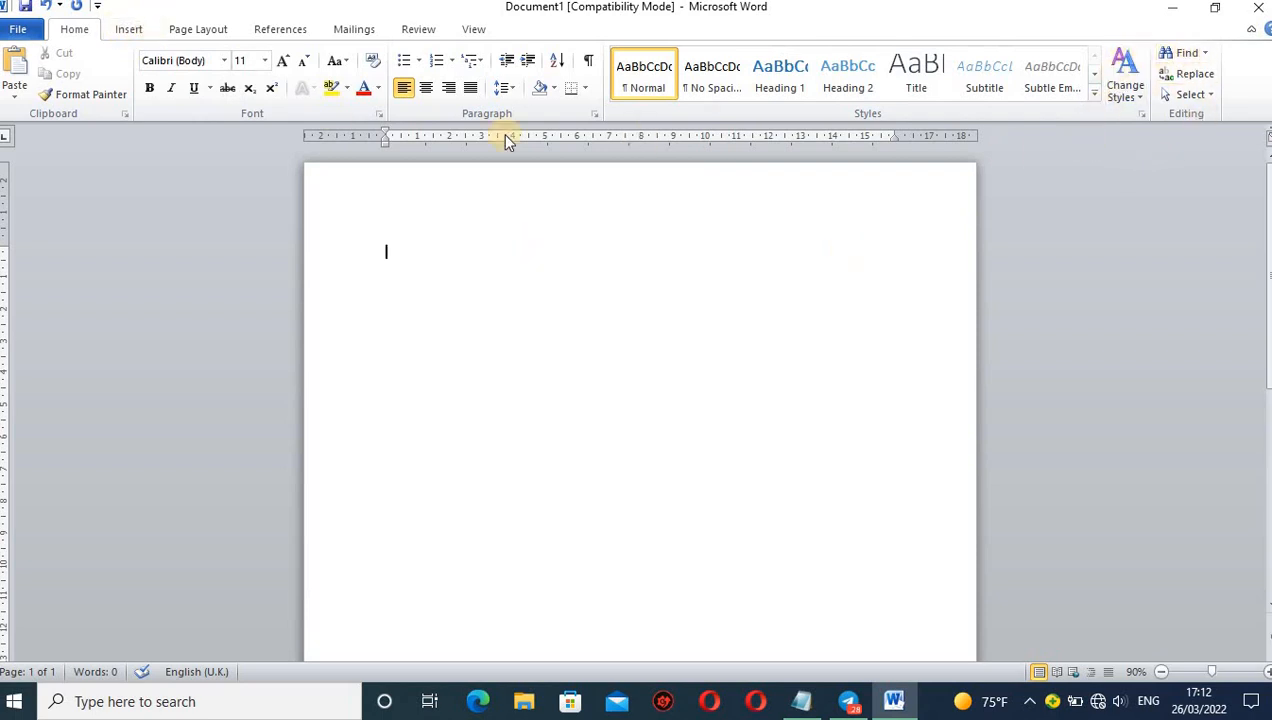
left_click(128, 30)
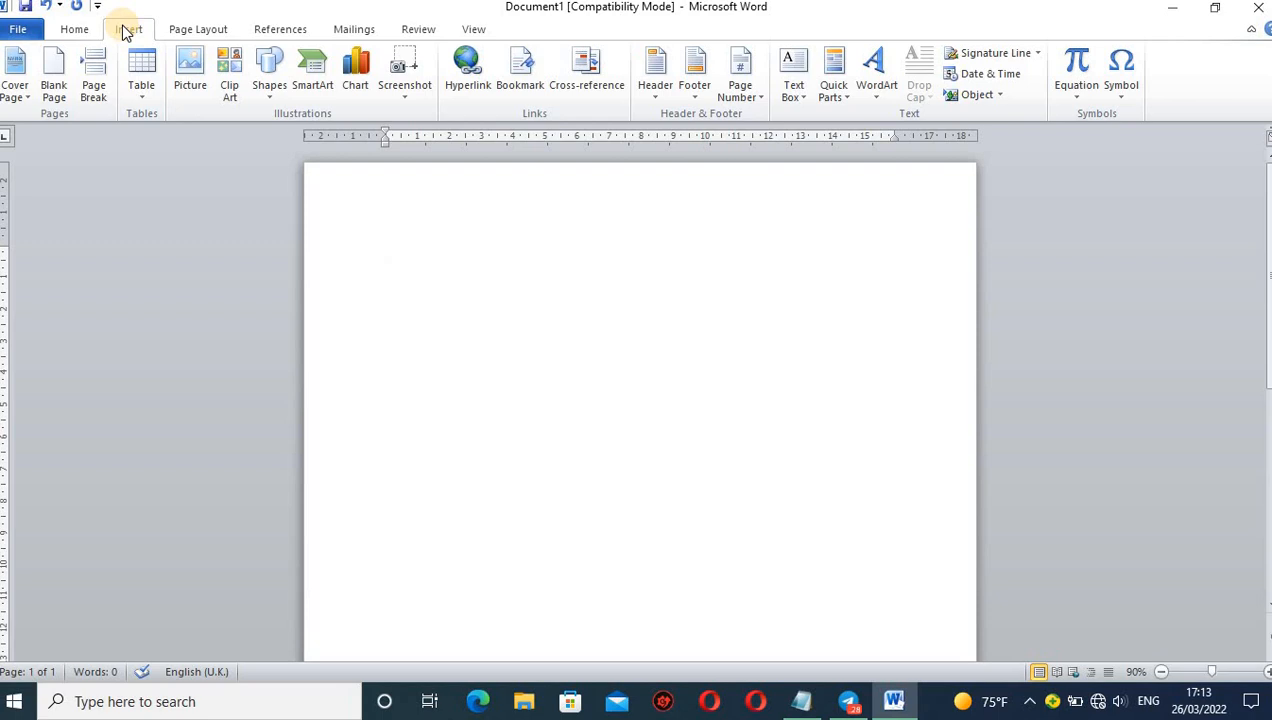
left_click(192, 84)
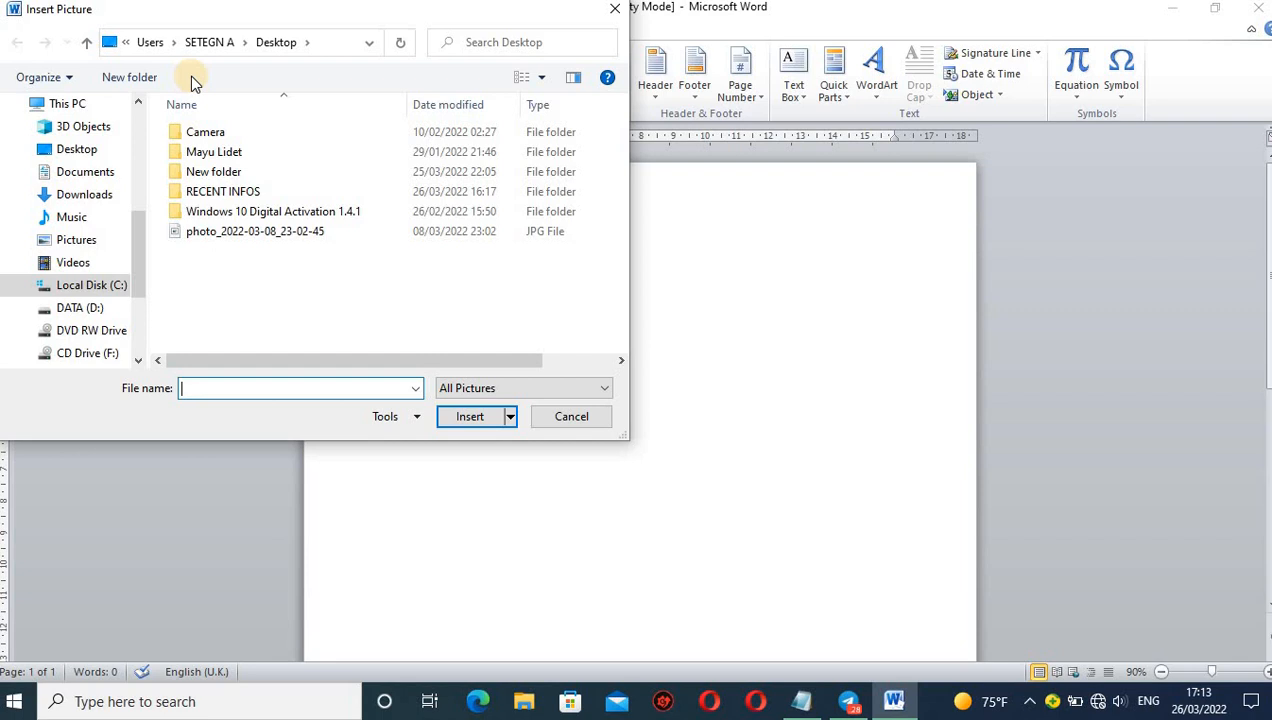
left_click(77, 150)
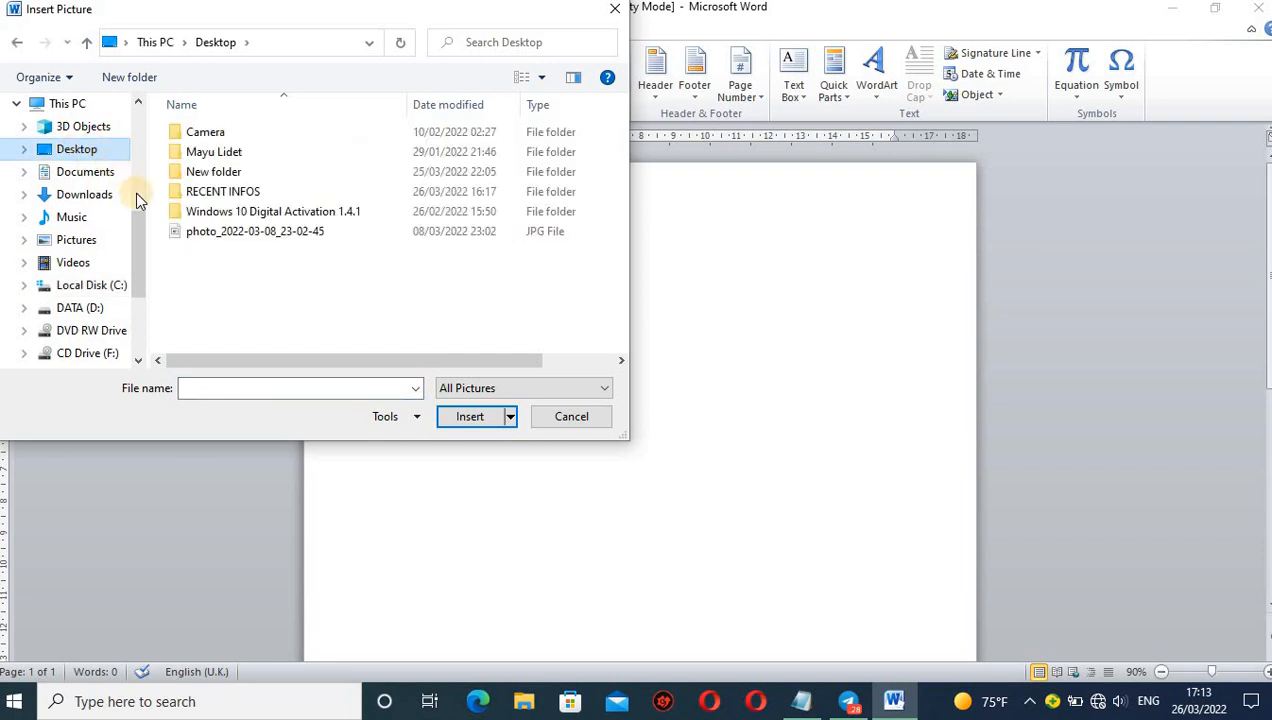
left_click(252, 233)
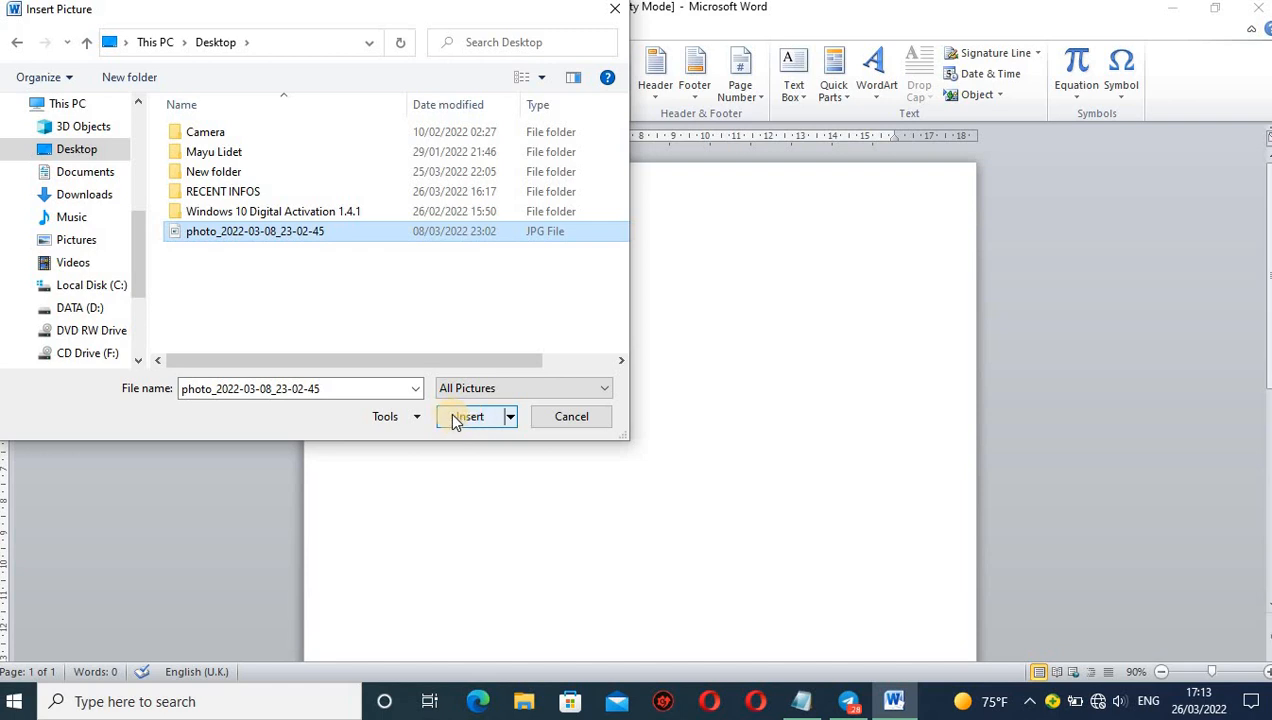
left_click(462, 420)
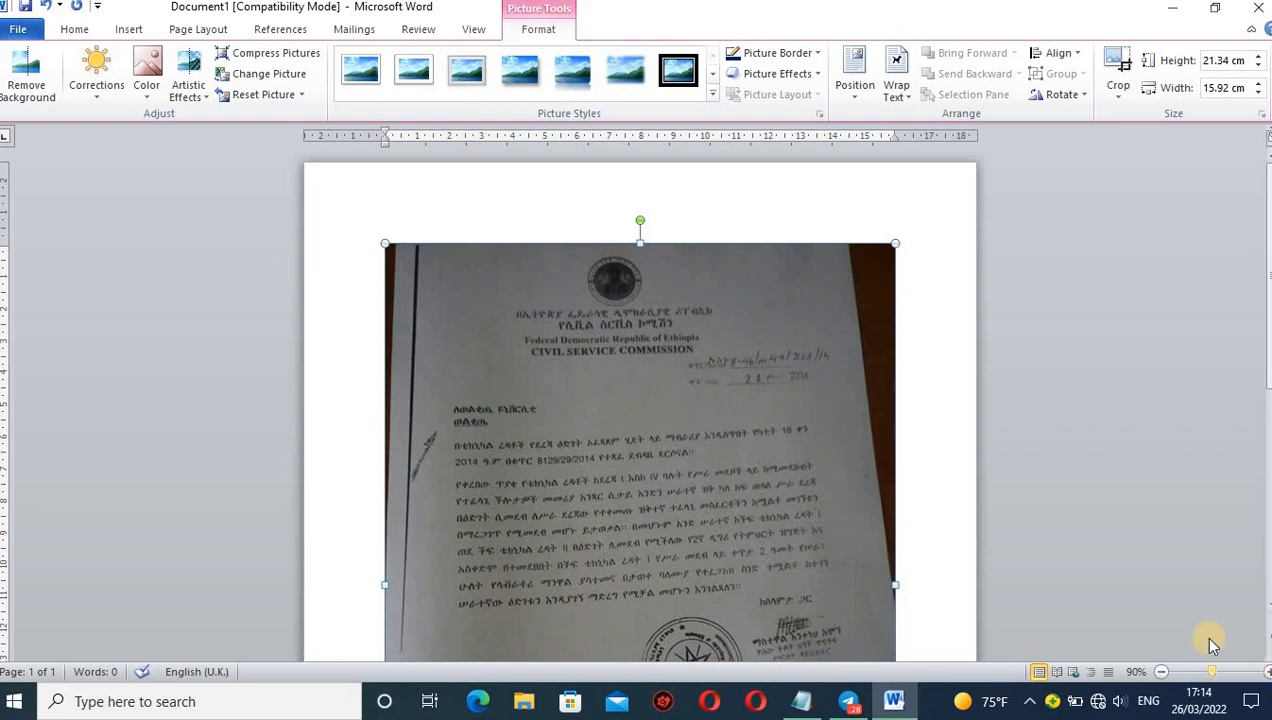
Set the inserted letter picture's text wrapping to In Front of Text.
left_click(926, 520)
scroll(928, 520, "down", 5)
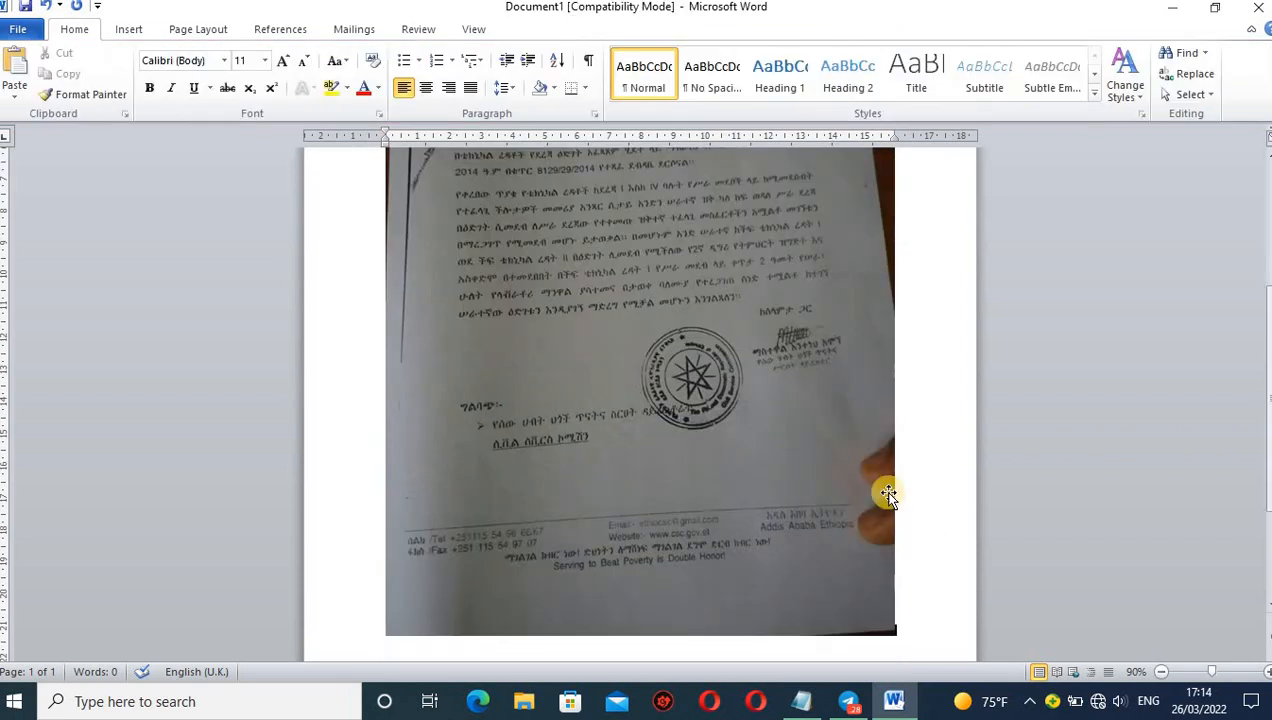
left_click(1266, 148)
left_click(1266, 148)
scroll(1266, 148, "up", 3)
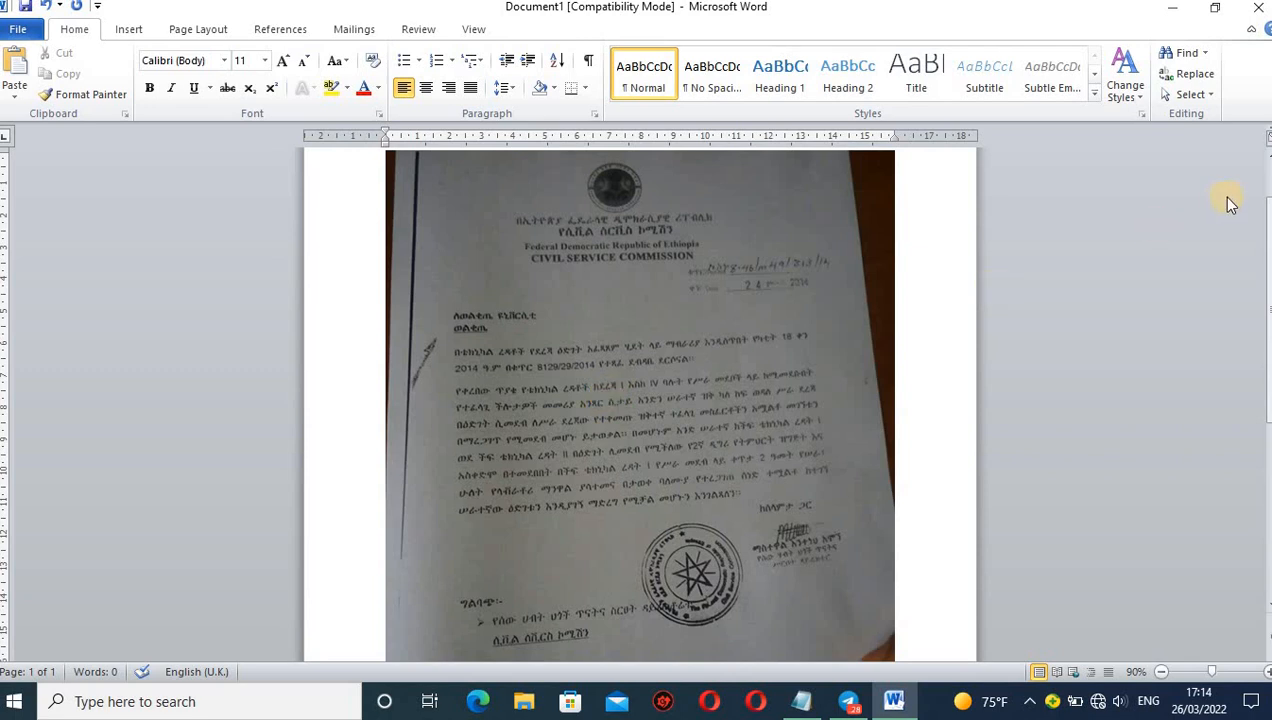
left_click(1266, 150)
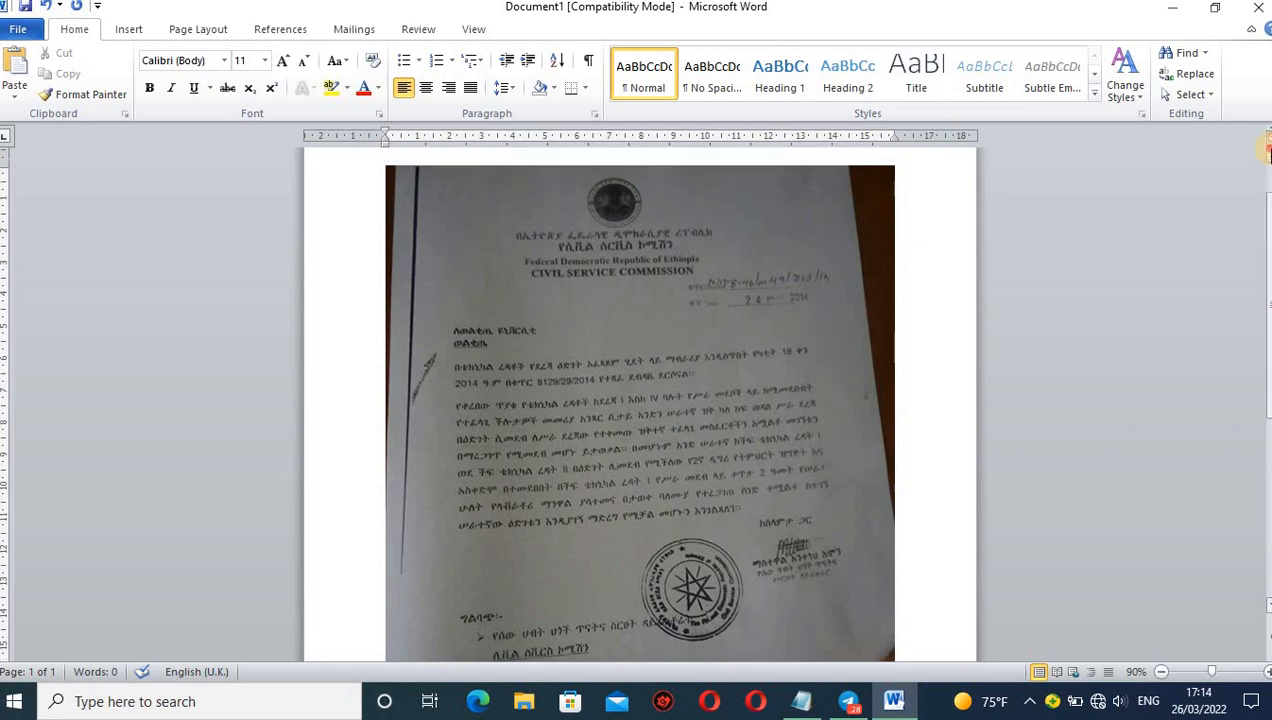
left_click(627, 443)
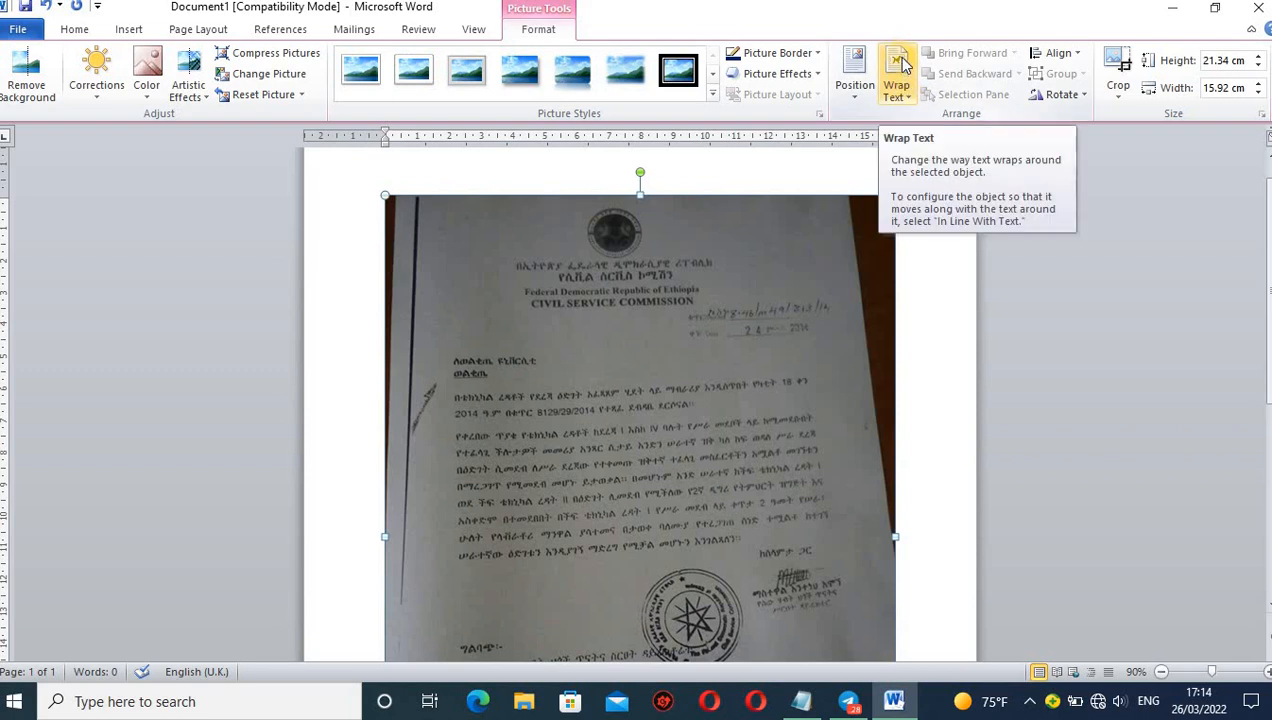
left_click(908, 102)
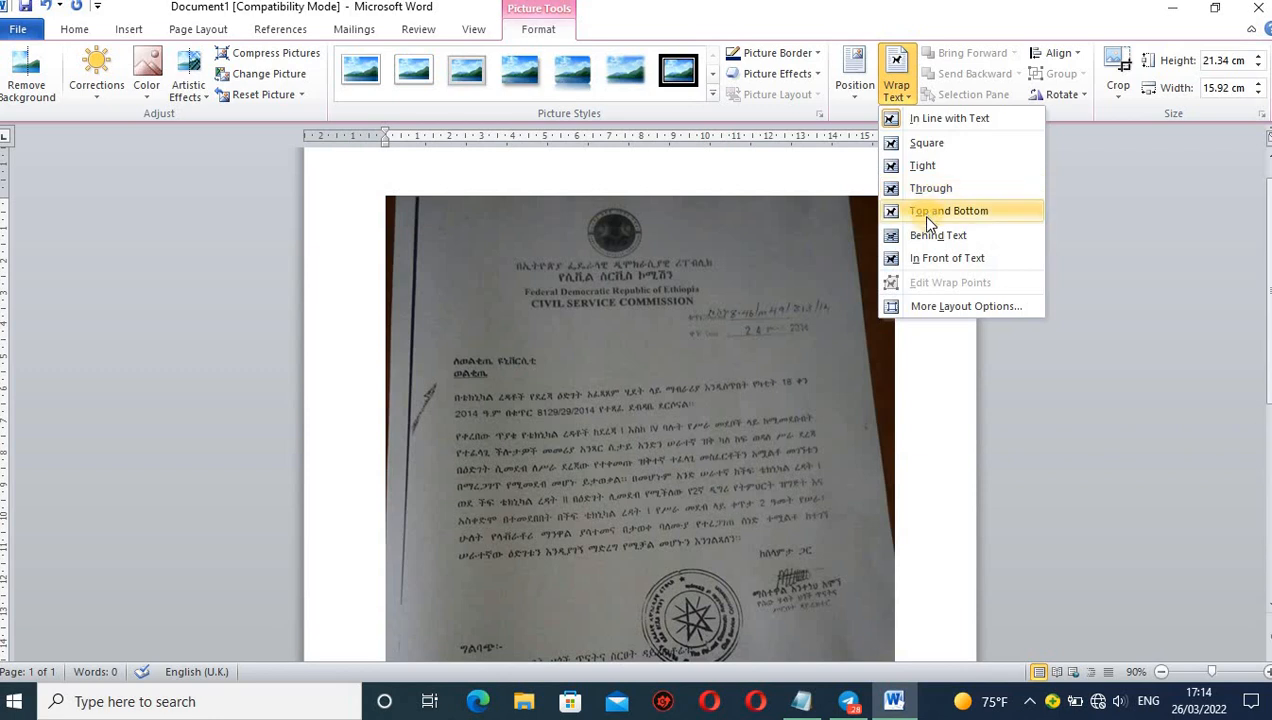
left_click(955, 259)
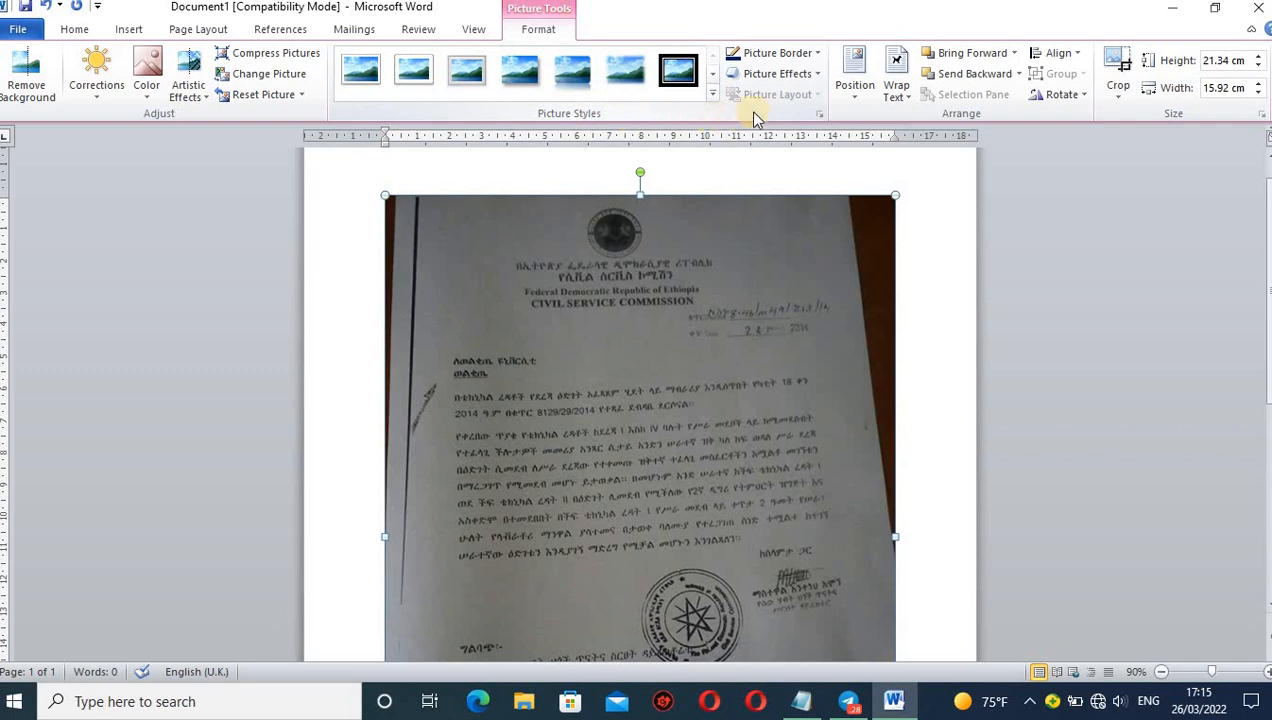
Open the picture correction settings, raise the picture's brightness to about 40%, and move the dialog aside to uncover the picture.
left_click(820, 116)
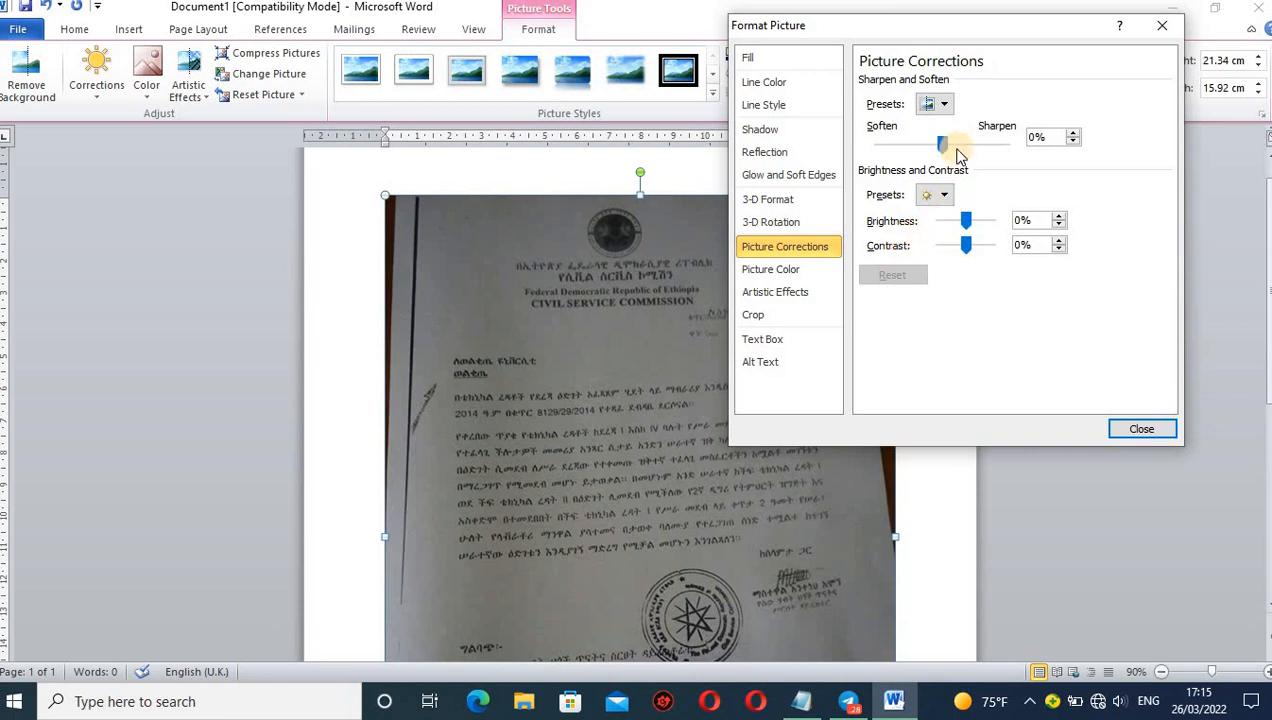
left_click(966, 219)
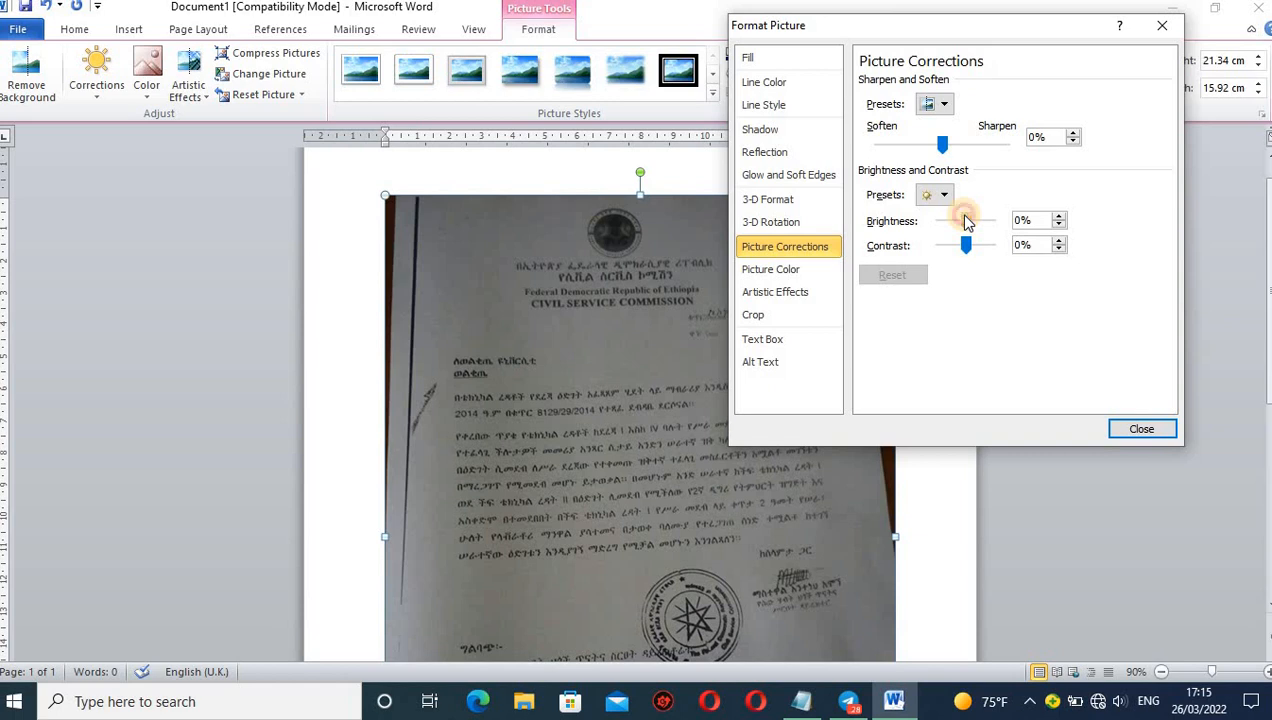
left_click_drag(966, 219, 951, 214)
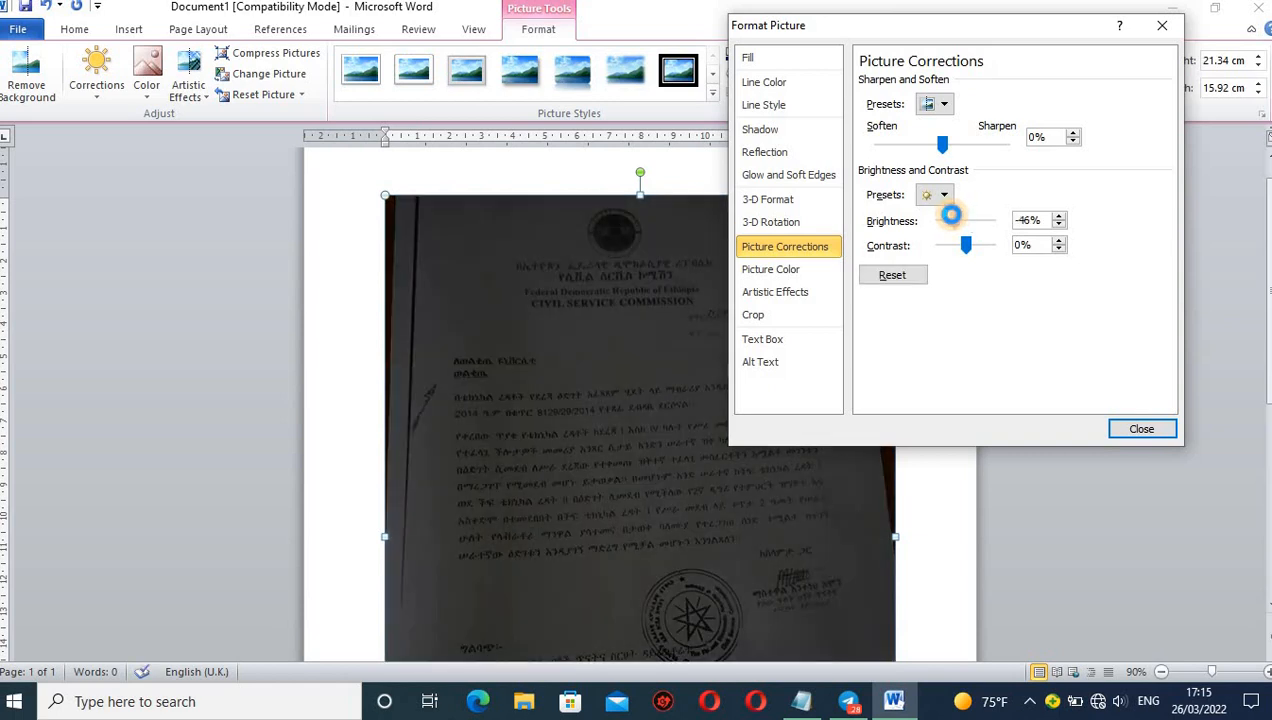
left_click_drag(951, 214, 977, 219)
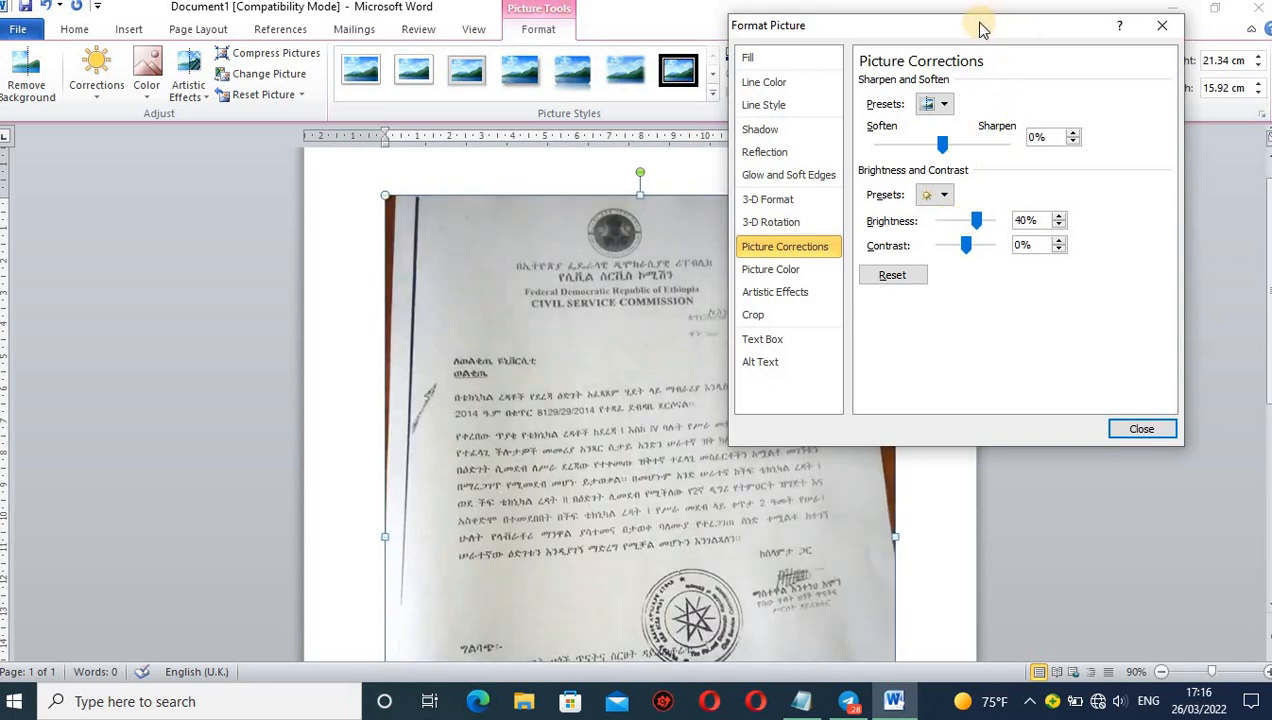
left_click_drag(980, 30, 1062, 27)
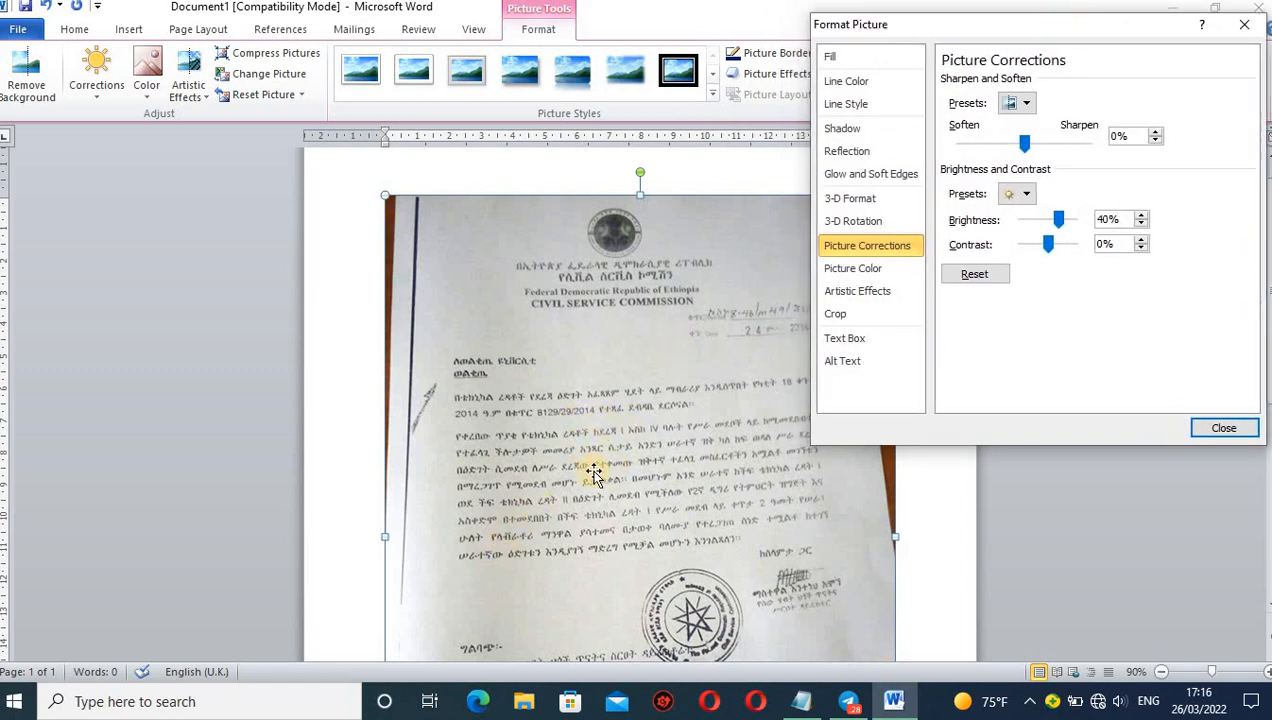
Try different brightness levels on the letter picture and set the brightness to 65%.
left_click_drag(1058, 218, 1049, 222)
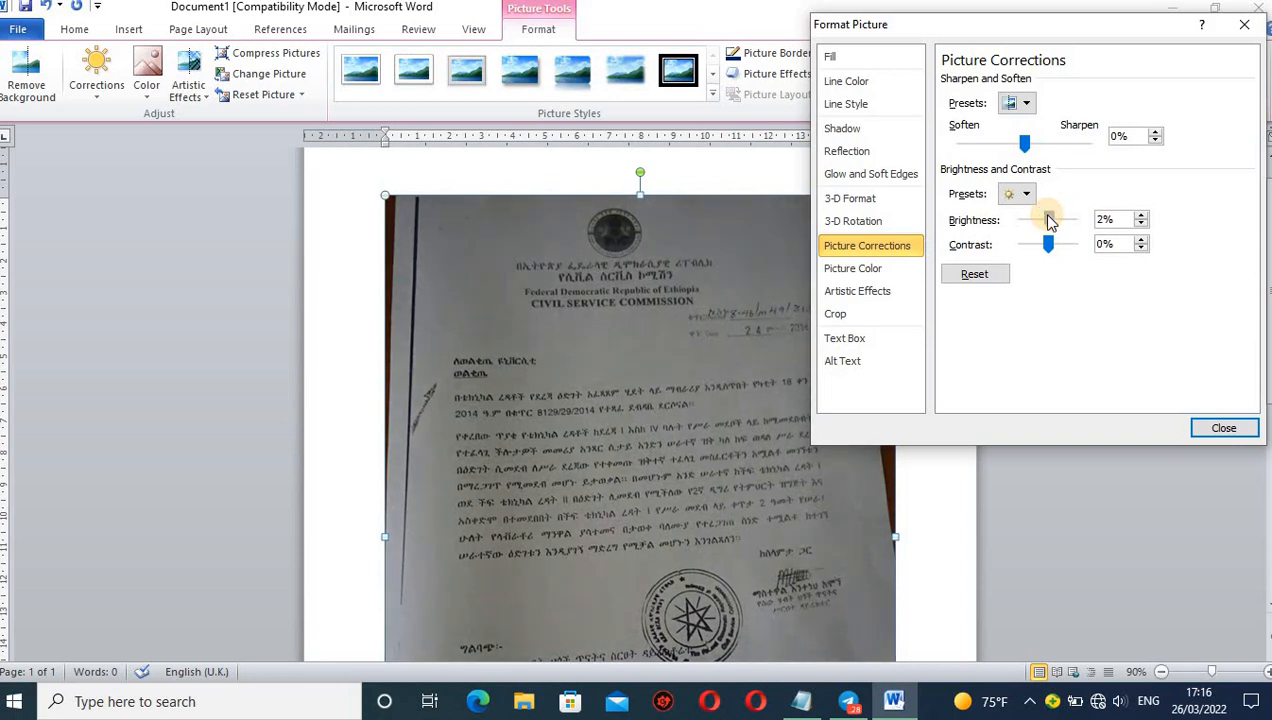
mouse_move(1052, 222)
left_mouse_down()
mouse_move(1063, 219)
mouse_move(1034, 219)
mouse_move(1064, 219)
left_mouse_up()
left_click(1104, 221)
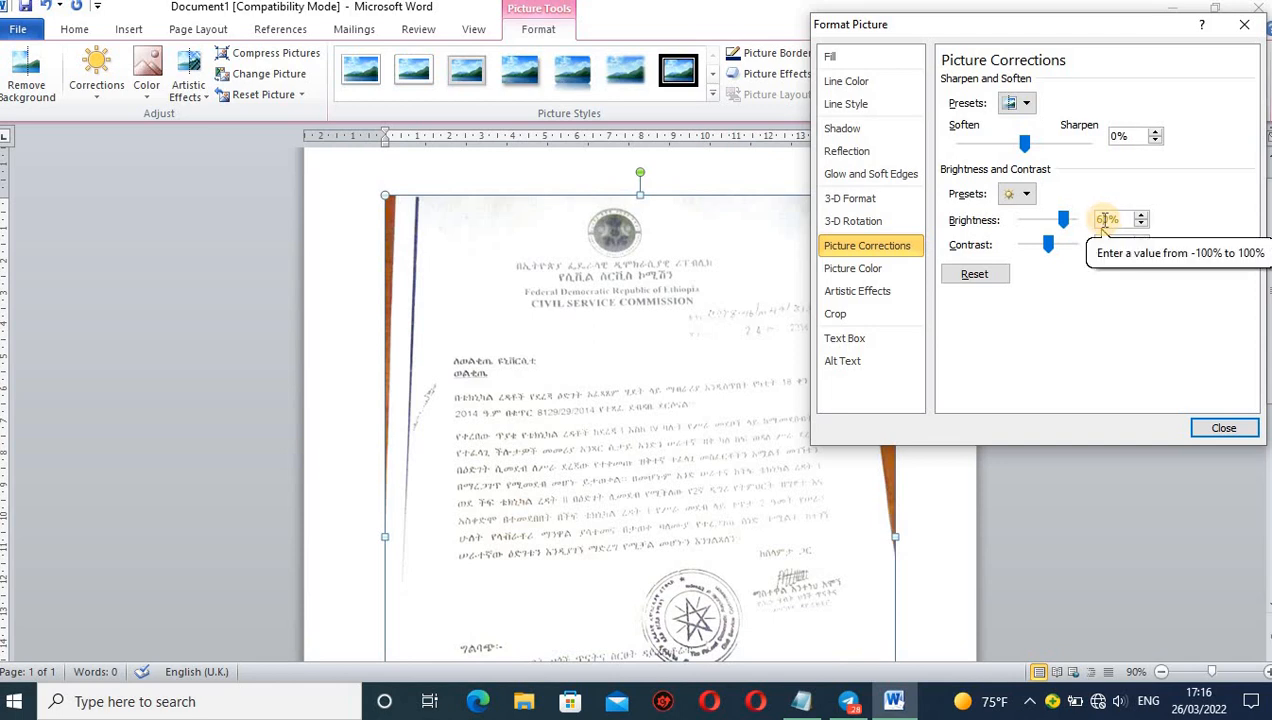
key("BackSpace")
type("5")
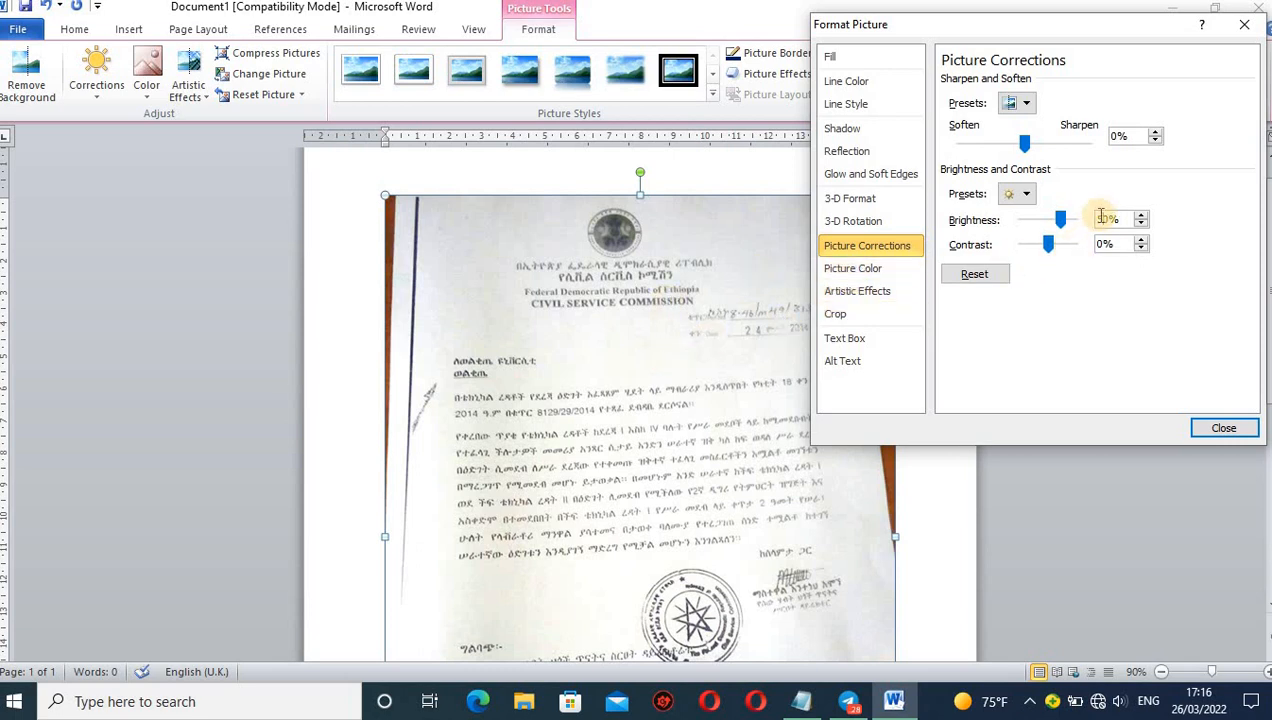
key("BackSpace")
type("55")
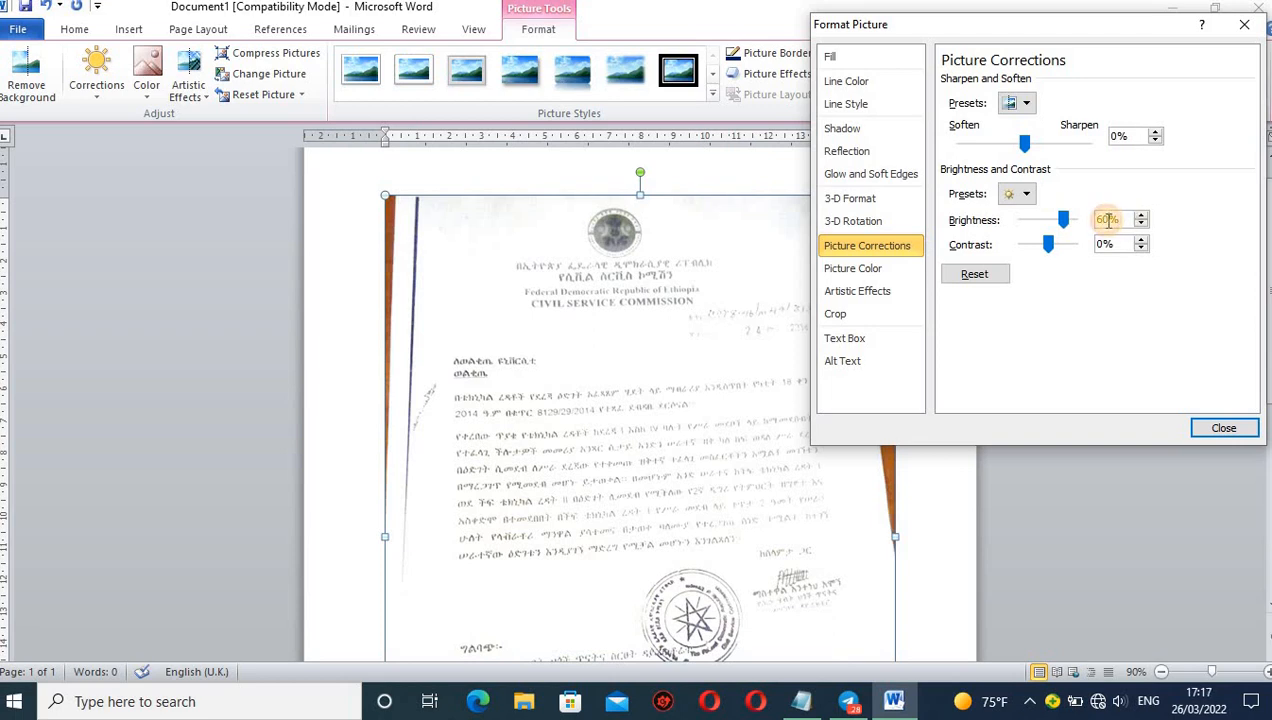
key("BackSpace")
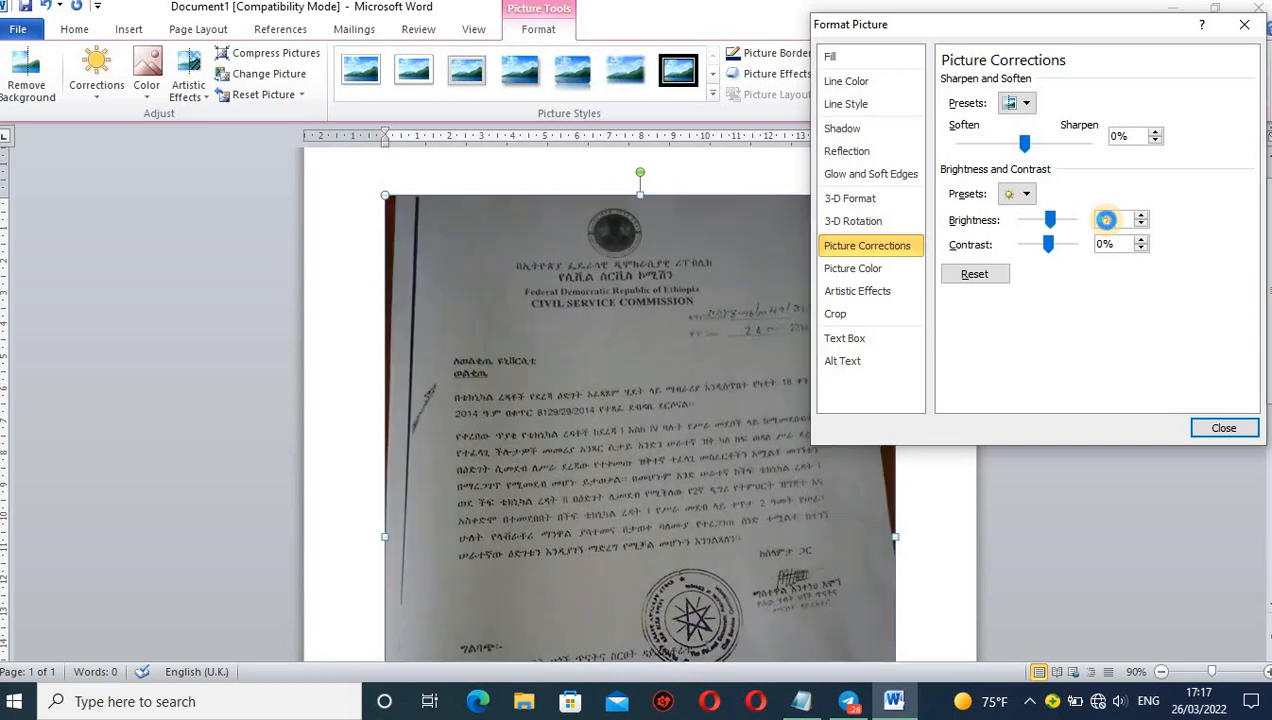
type("5")
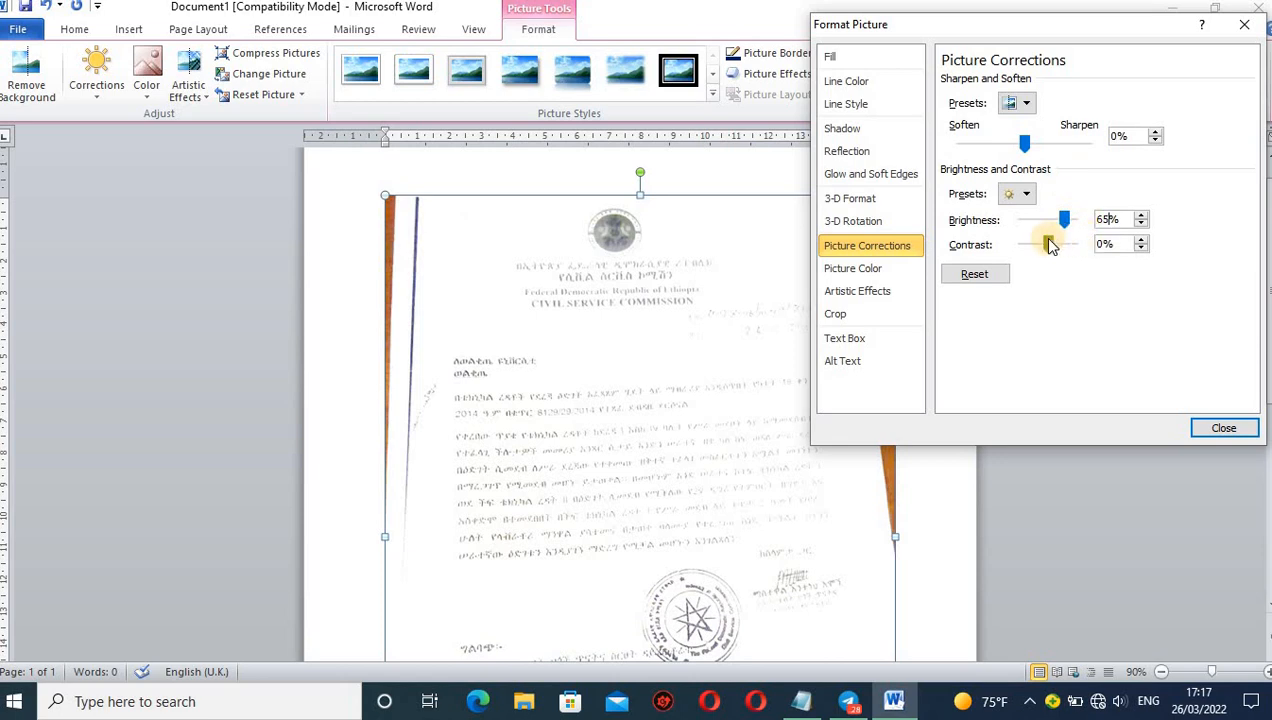
Set the letter picture's contrast to 25%.
mouse_move(1047, 238)
left_mouse_down()
mouse_move(1019, 244)
mouse_move(1060, 242)
left_mouse_up()
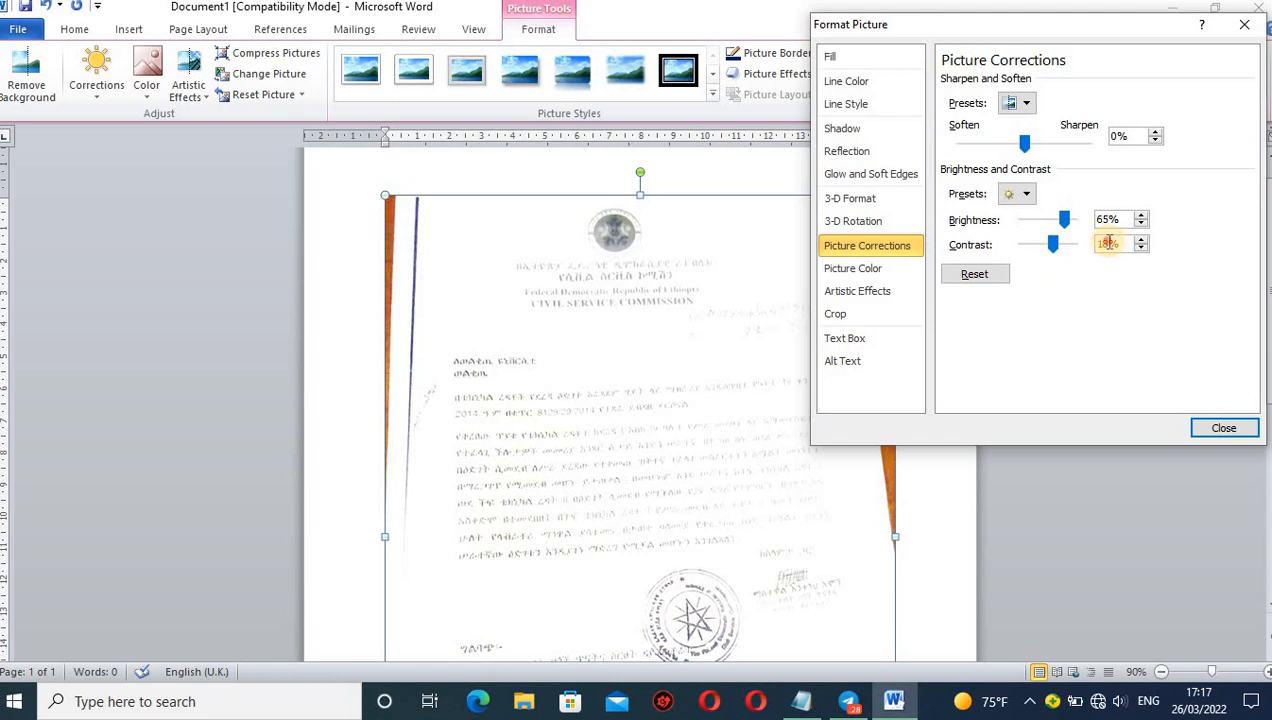
double_click(1106, 243)
key("BackSpace")
type("30")
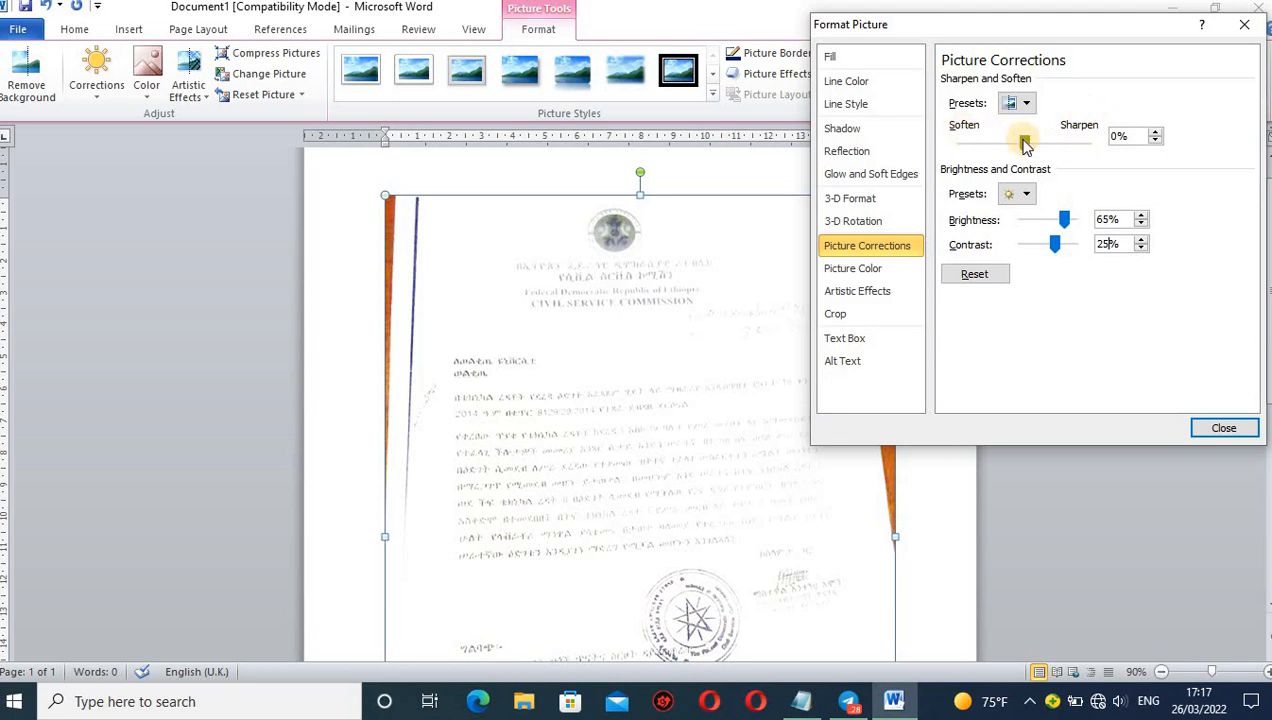
Sharpen the letter picture to about 82% and close the picture format settings.
left_click_drag(1024, 143, 1048, 141)
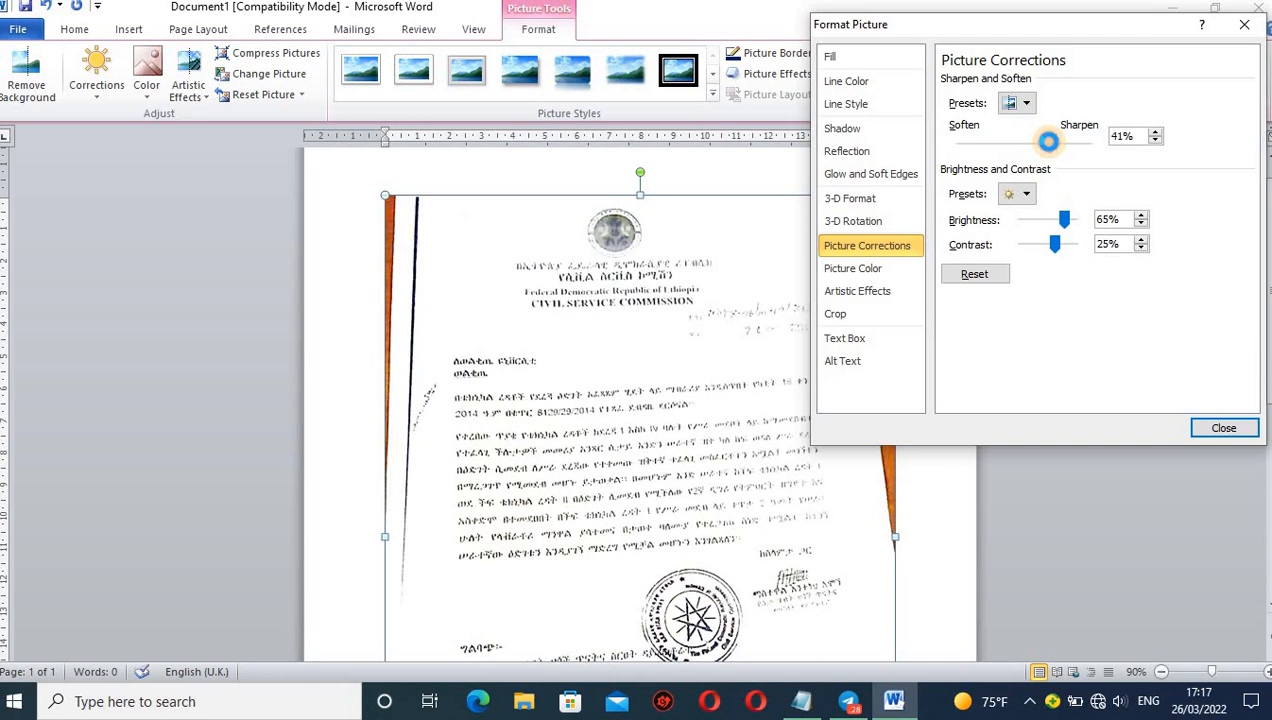
left_click_drag(1048, 141, 1067, 142)
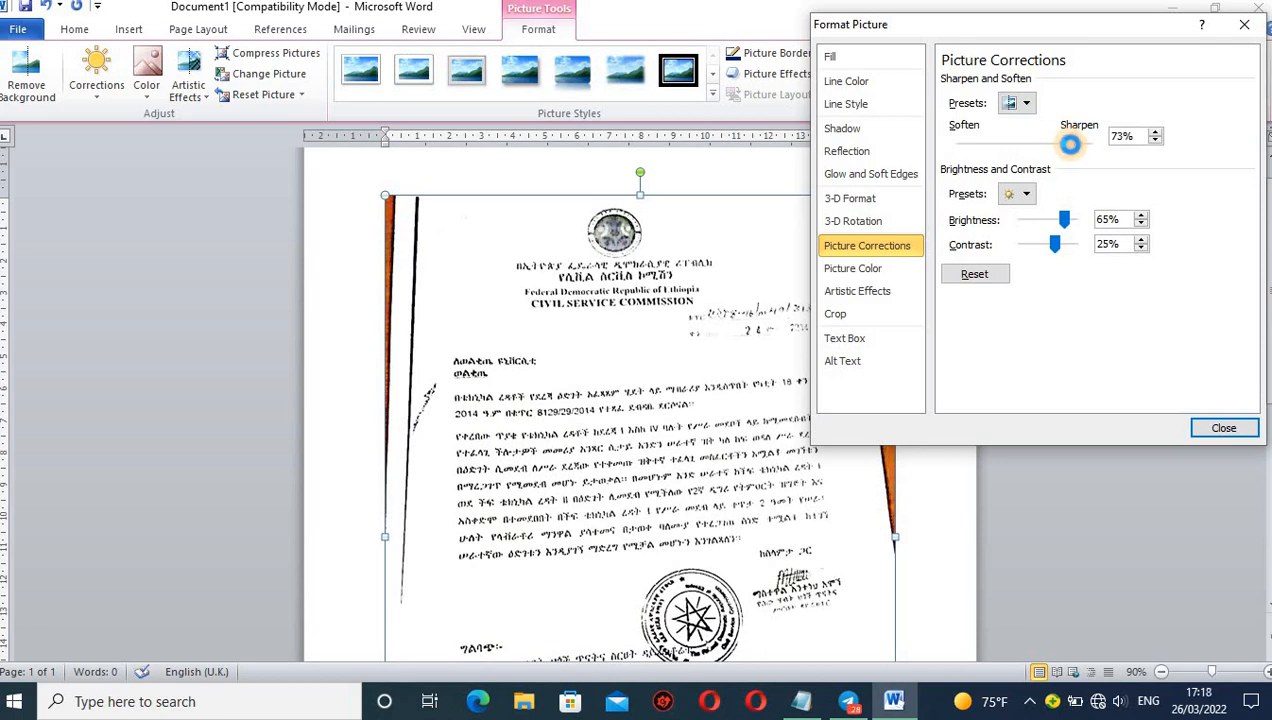
left_click_drag(1070, 143, 1076, 147)
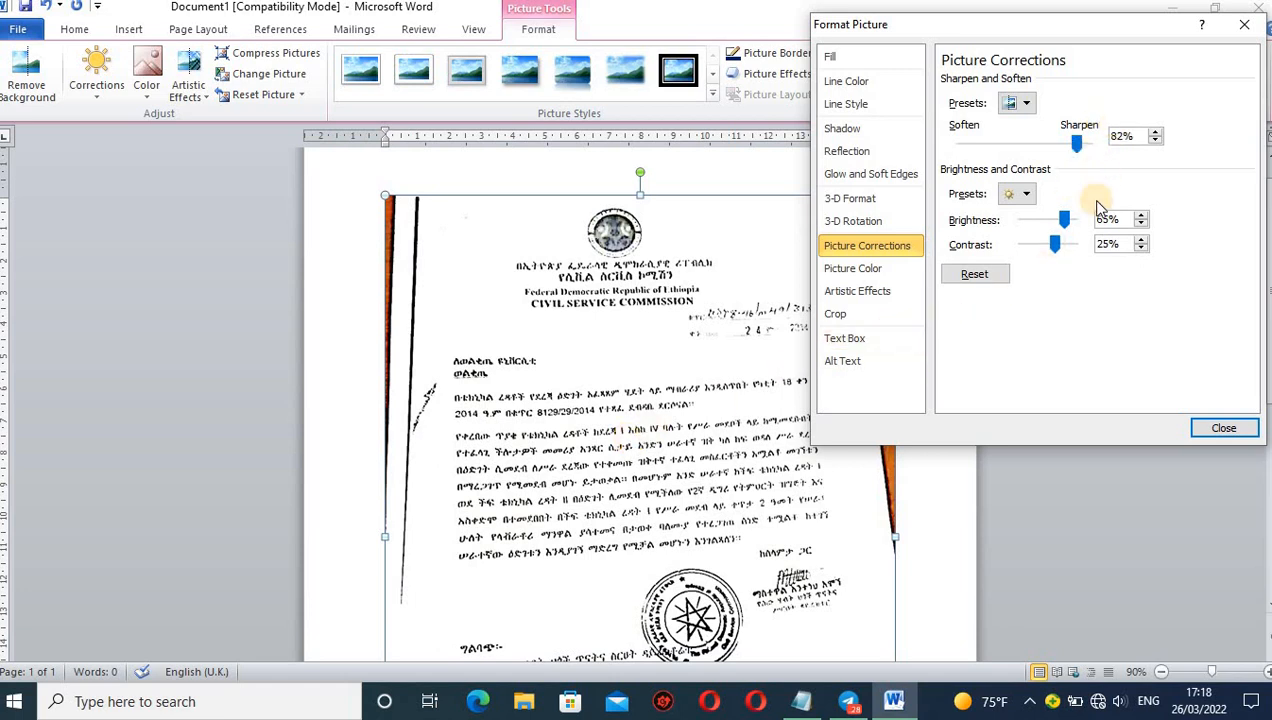
left_click(1213, 428)
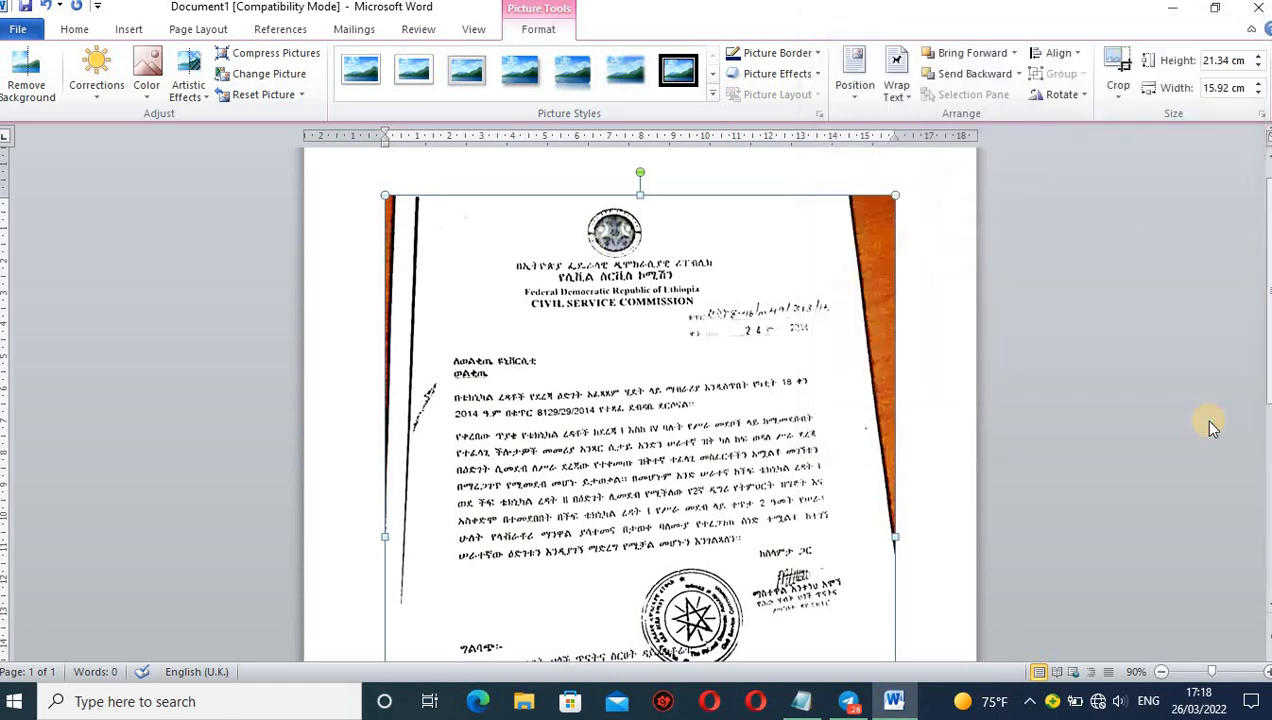
Crop the brown background and dark edge lines off both sides of the letter picture, to a width of about 13.25 cm.
left_click(1160, 672)
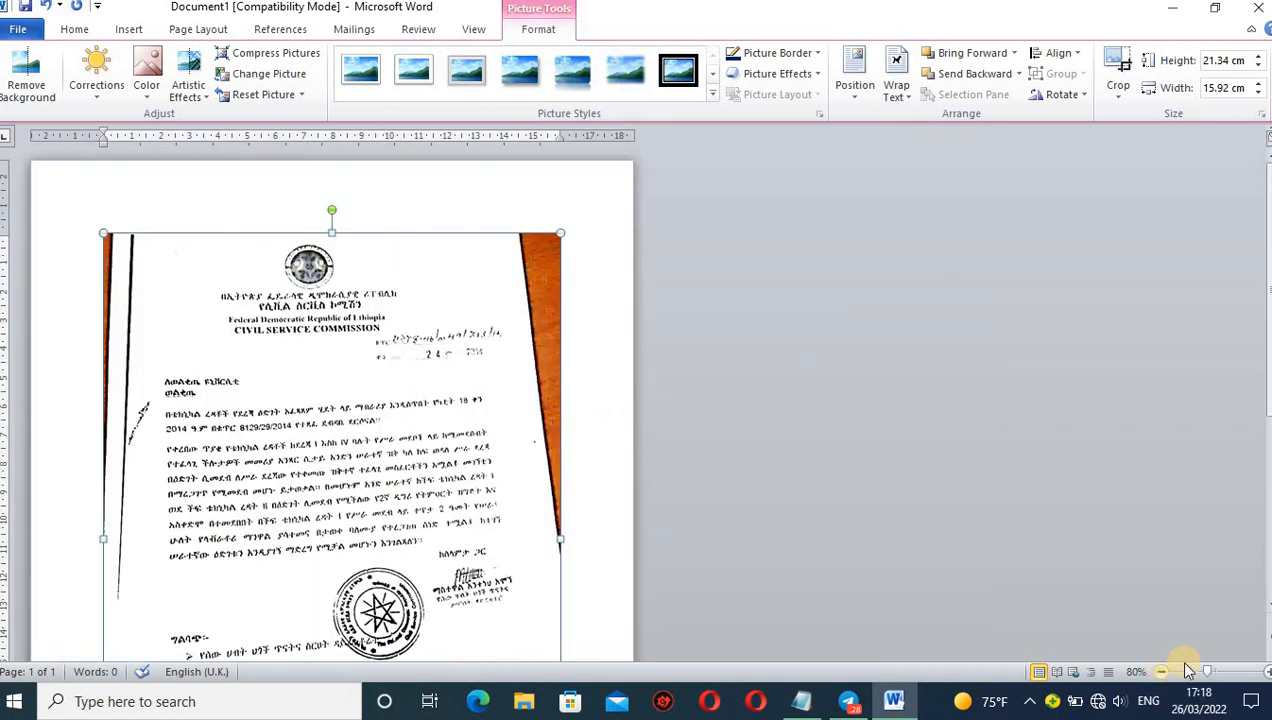
left_click(1265, 674)
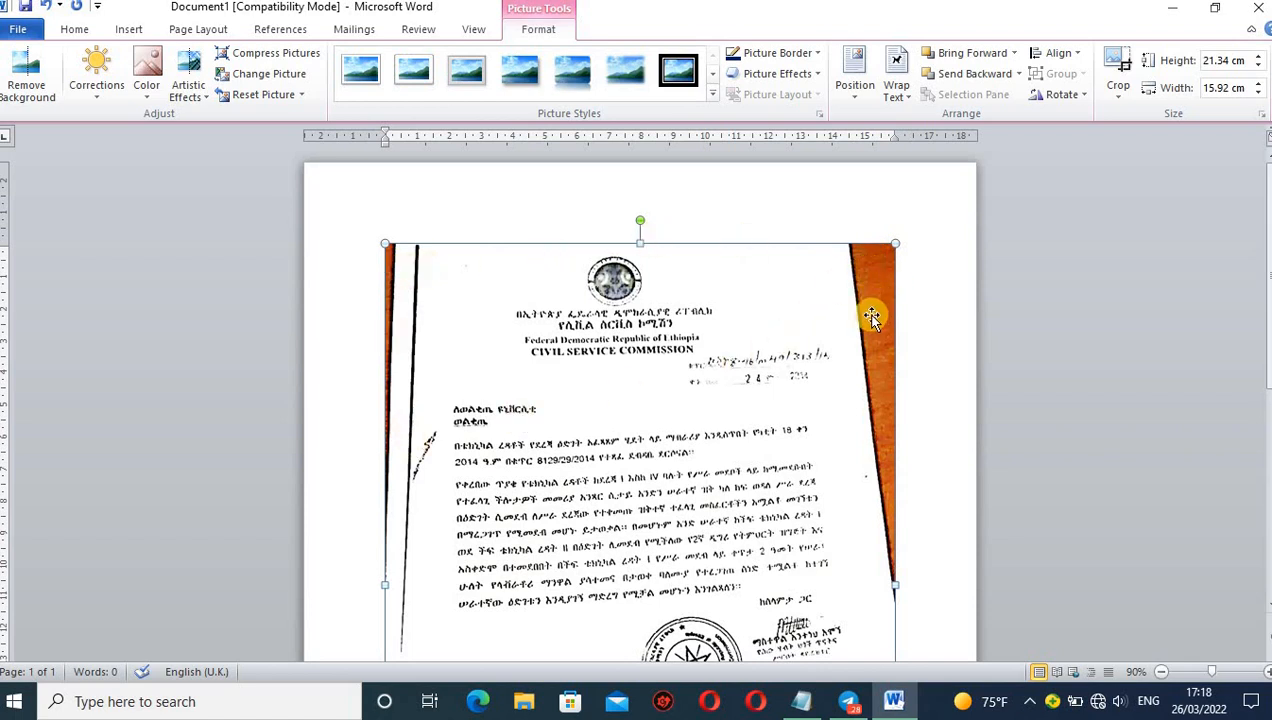
left_click(1120, 72)
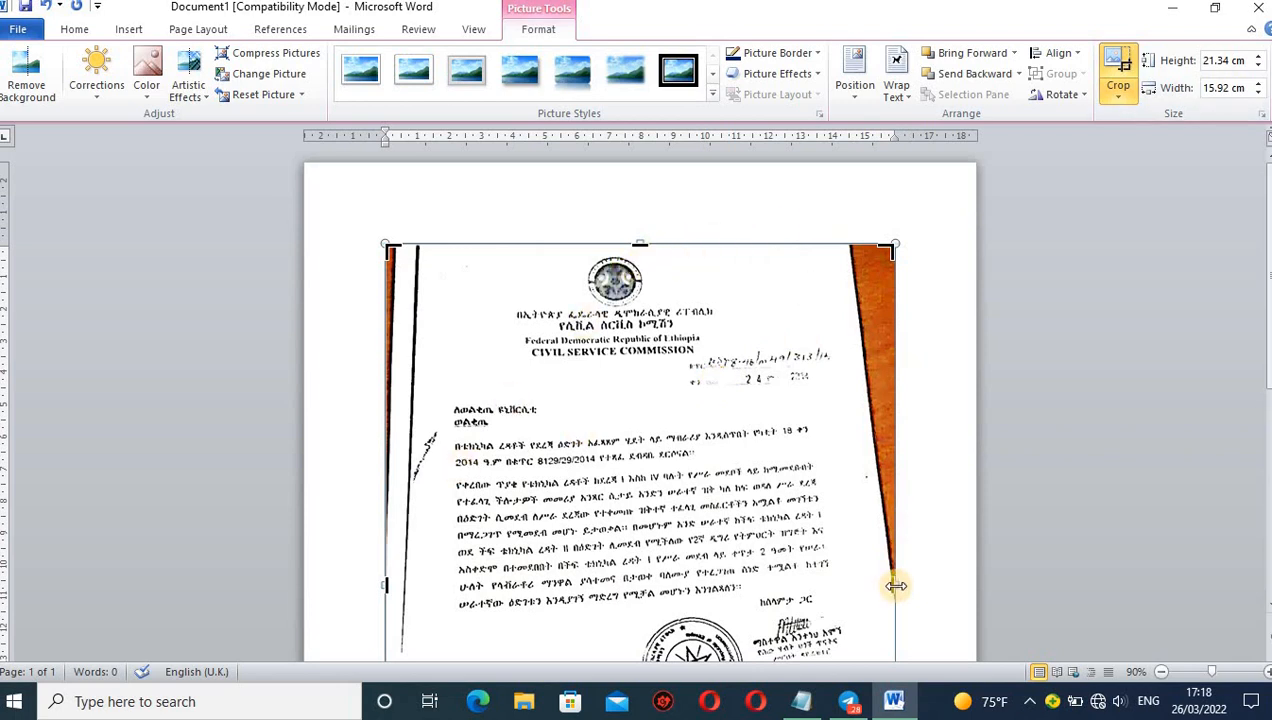
mouse_move(896, 586)
left_mouse_down()
mouse_move(860, 582)
mouse_move(889, 584)
left_mouse_up()
left_click_drag(890, 585, 849, 586)
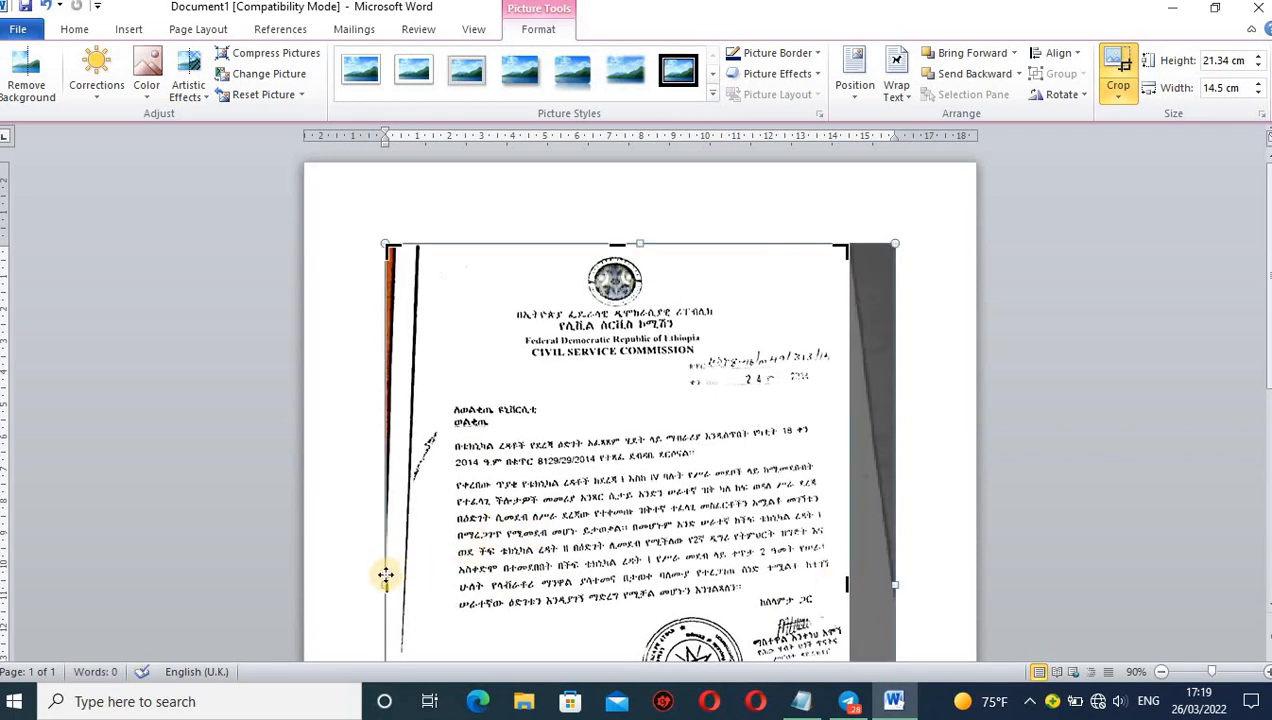
left_click_drag(384, 583, 425, 579)
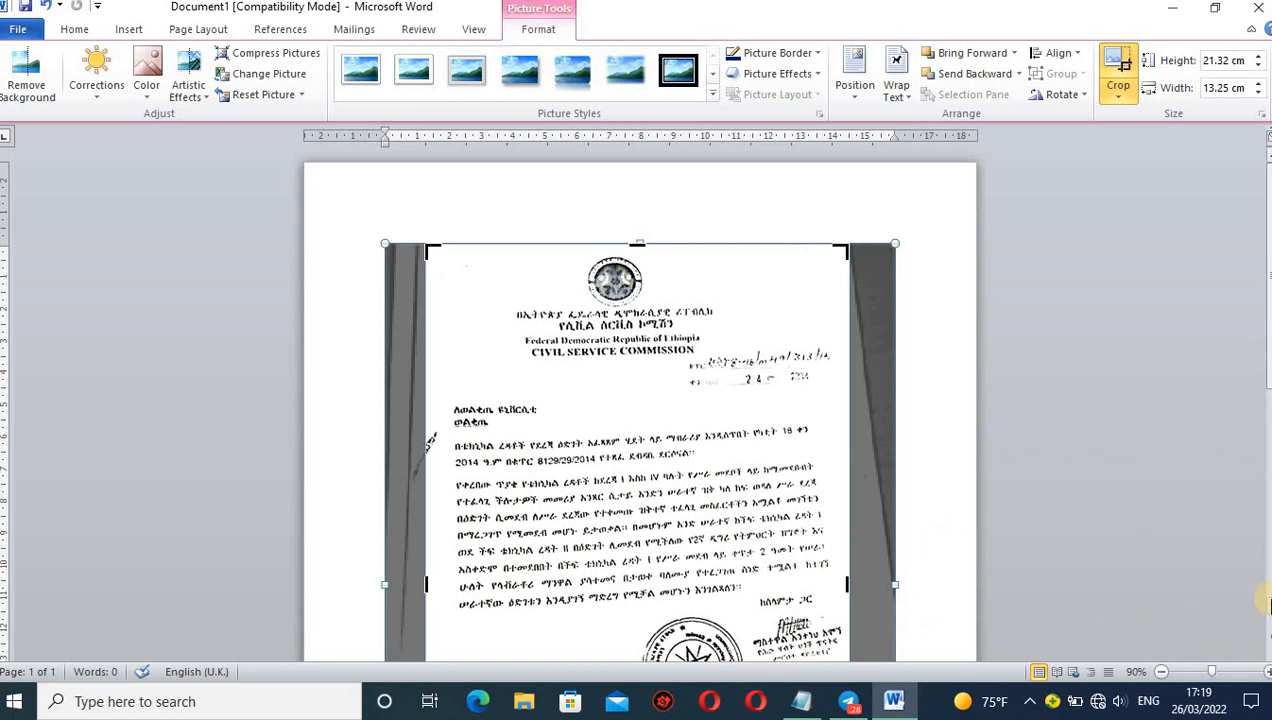
Crop a thin strip off the lower edge of the letter picture, to a height of about 20.82 cm.
scroll(1264, 600, "down", 5)
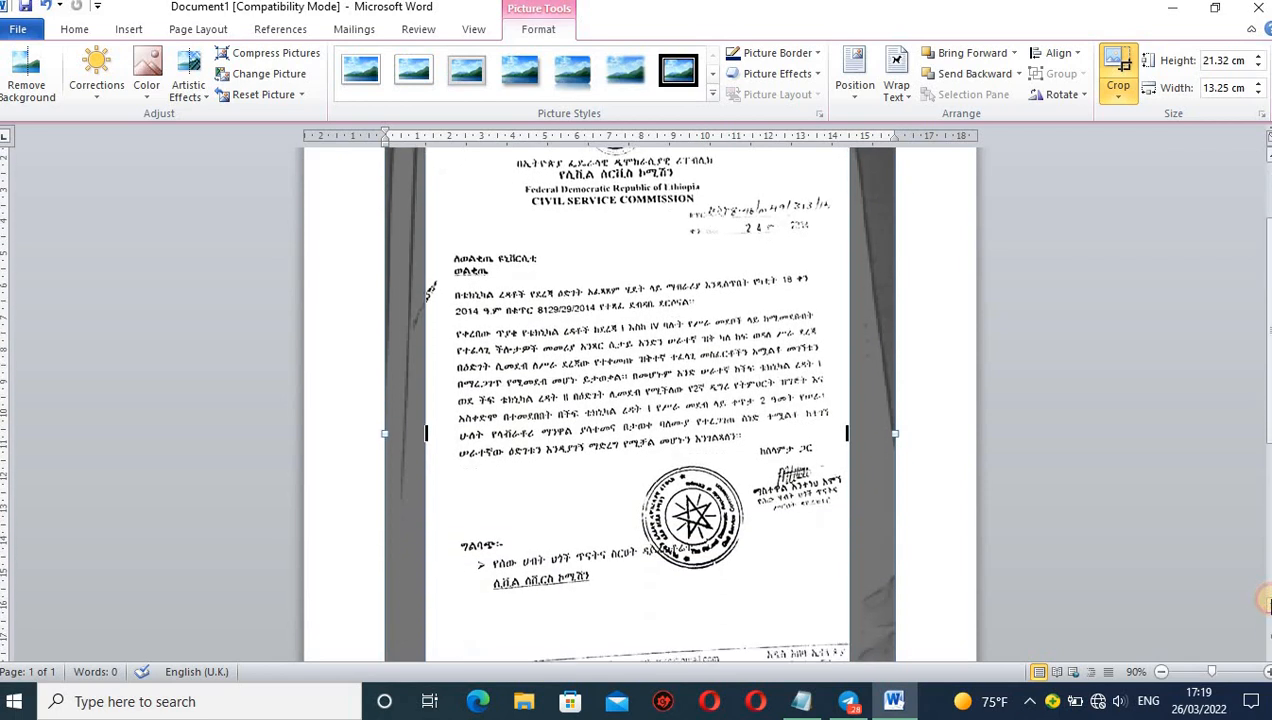
scroll(1265, 602, "down", 2)
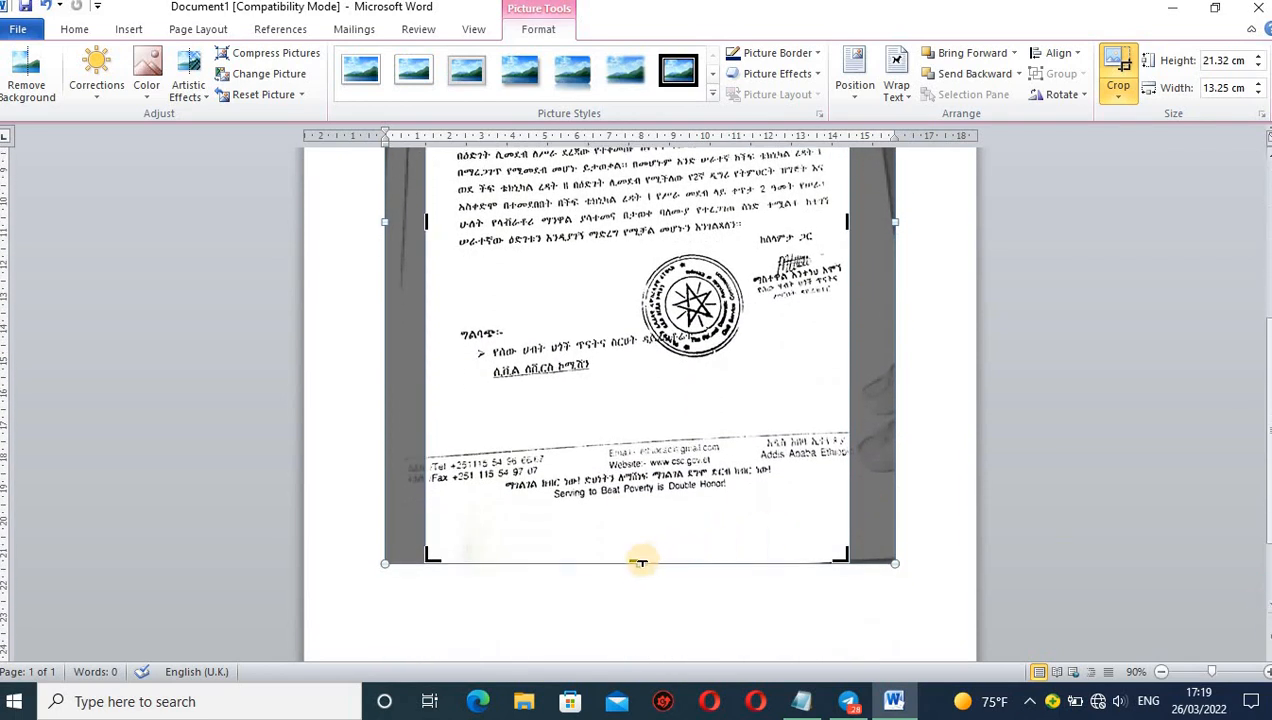
left_click_drag(635, 557, 635, 548)
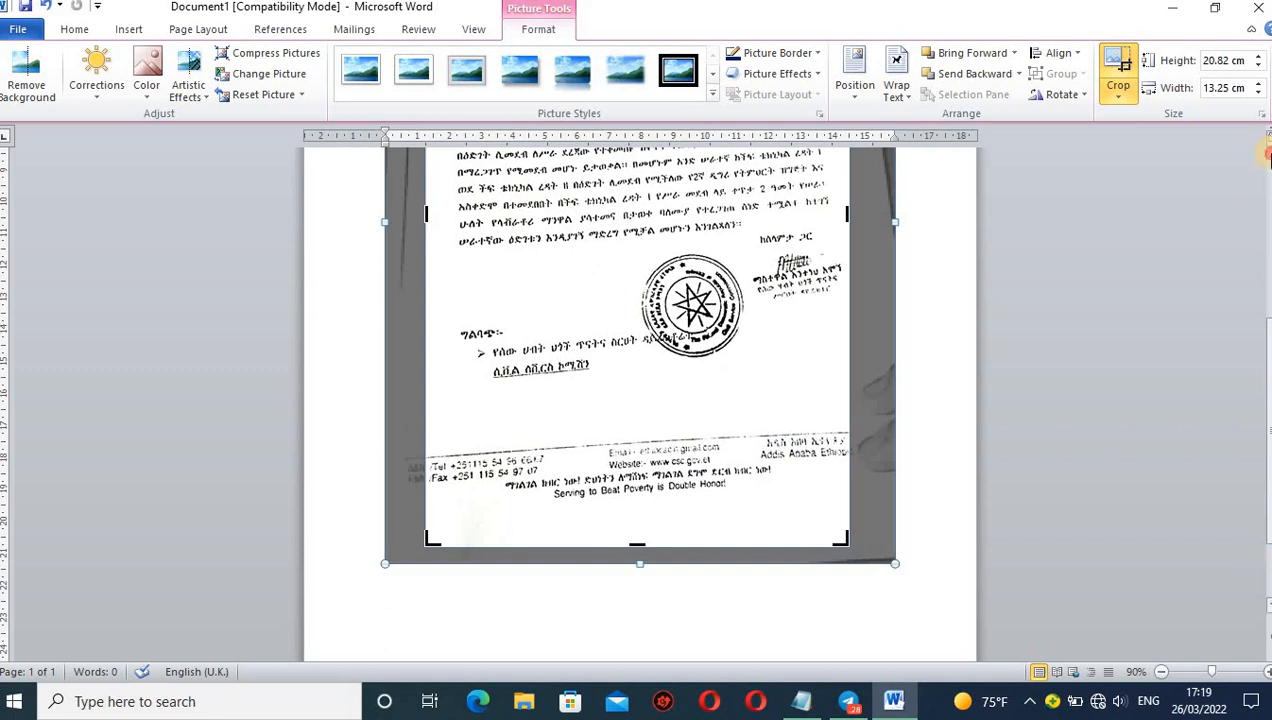
scroll(1265, 152, "up", 5)
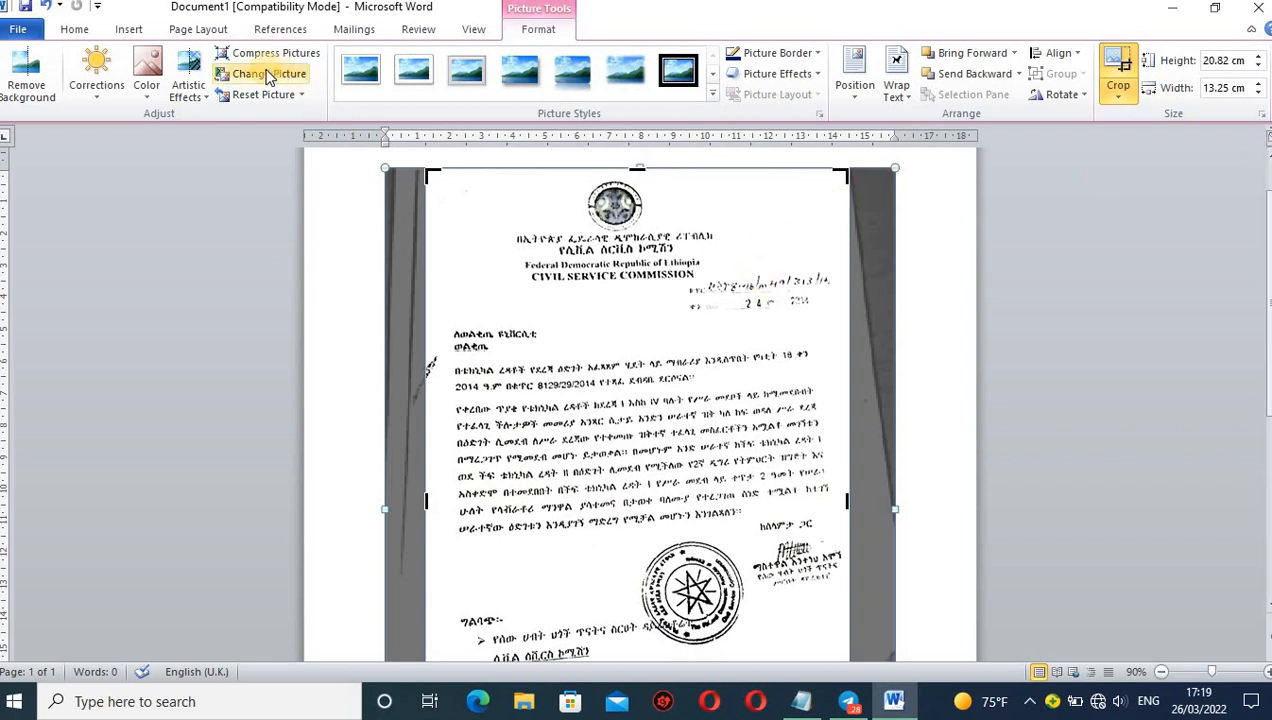
Save the document to the Desktop as a PDF named letter.
left_click(22, 30)
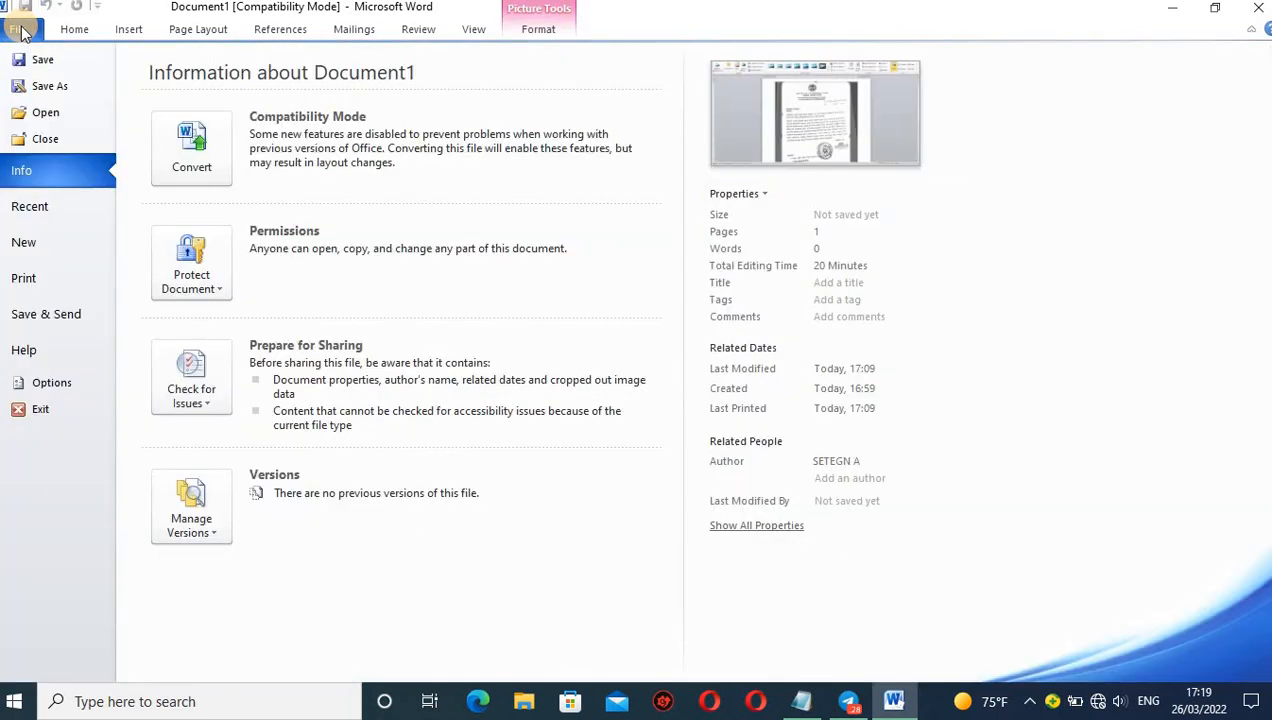
left_click(59, 85)
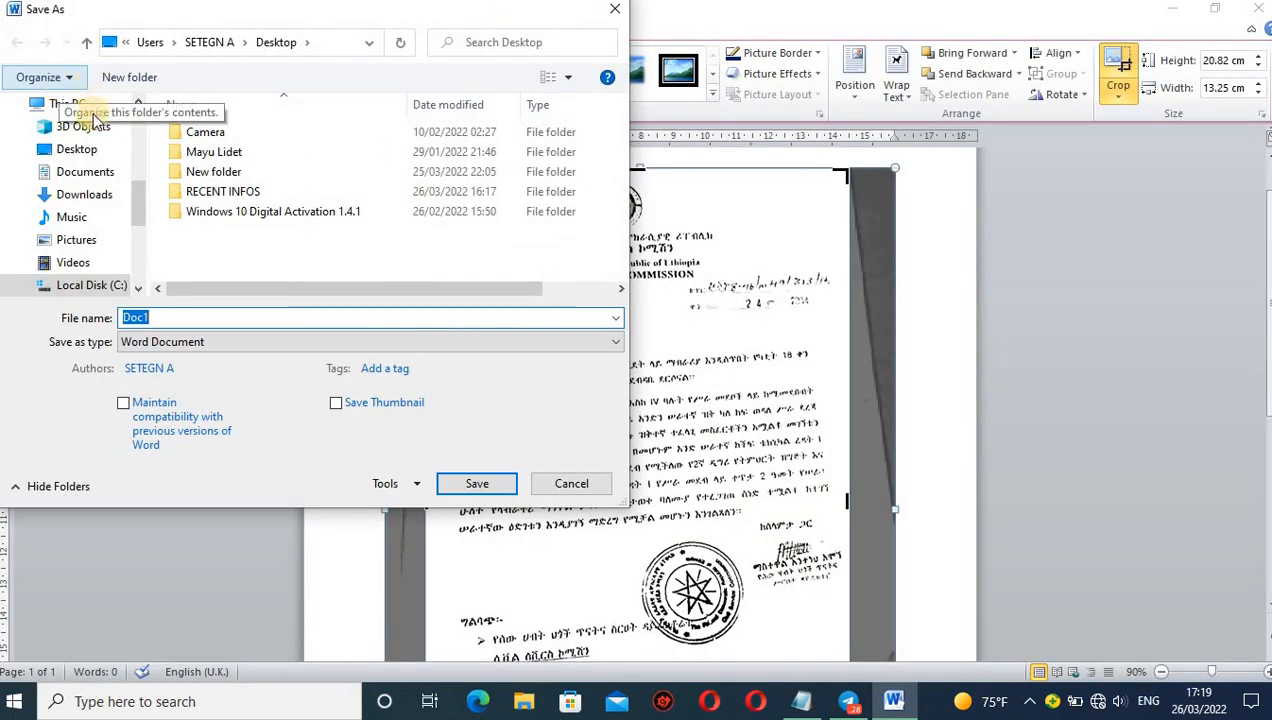
left_click(82, 150)
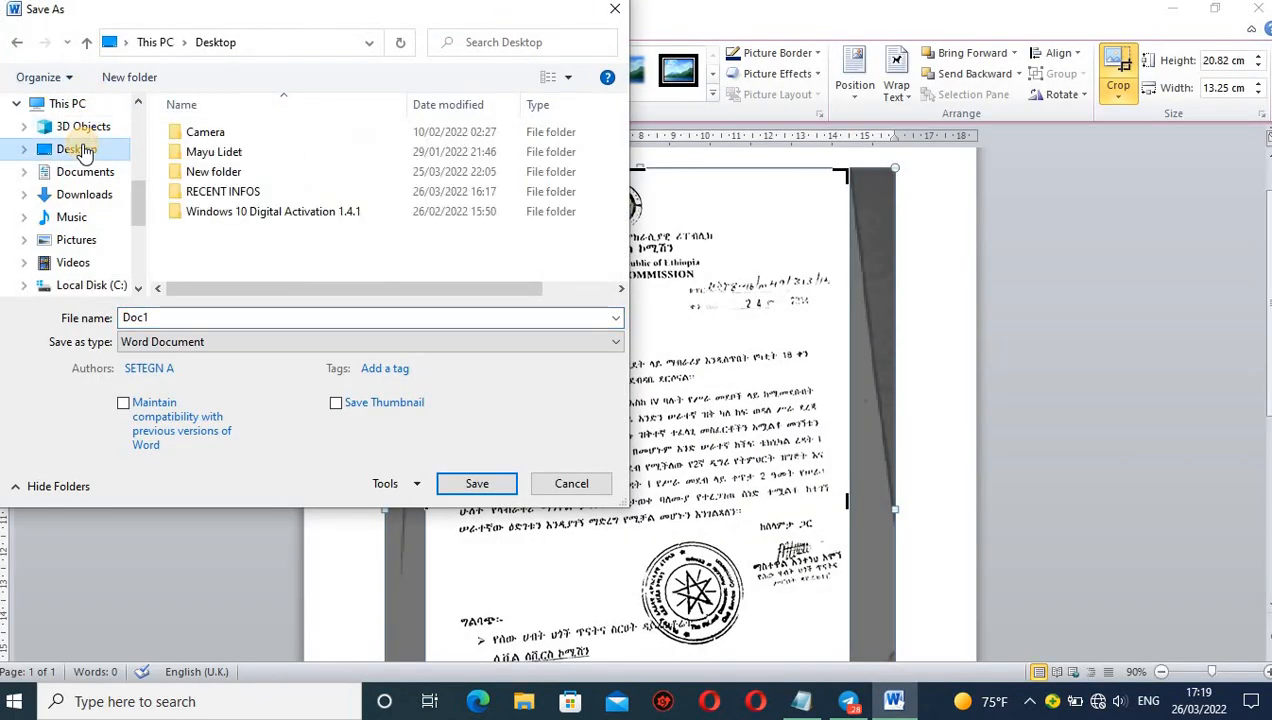
left_click(152, 316)
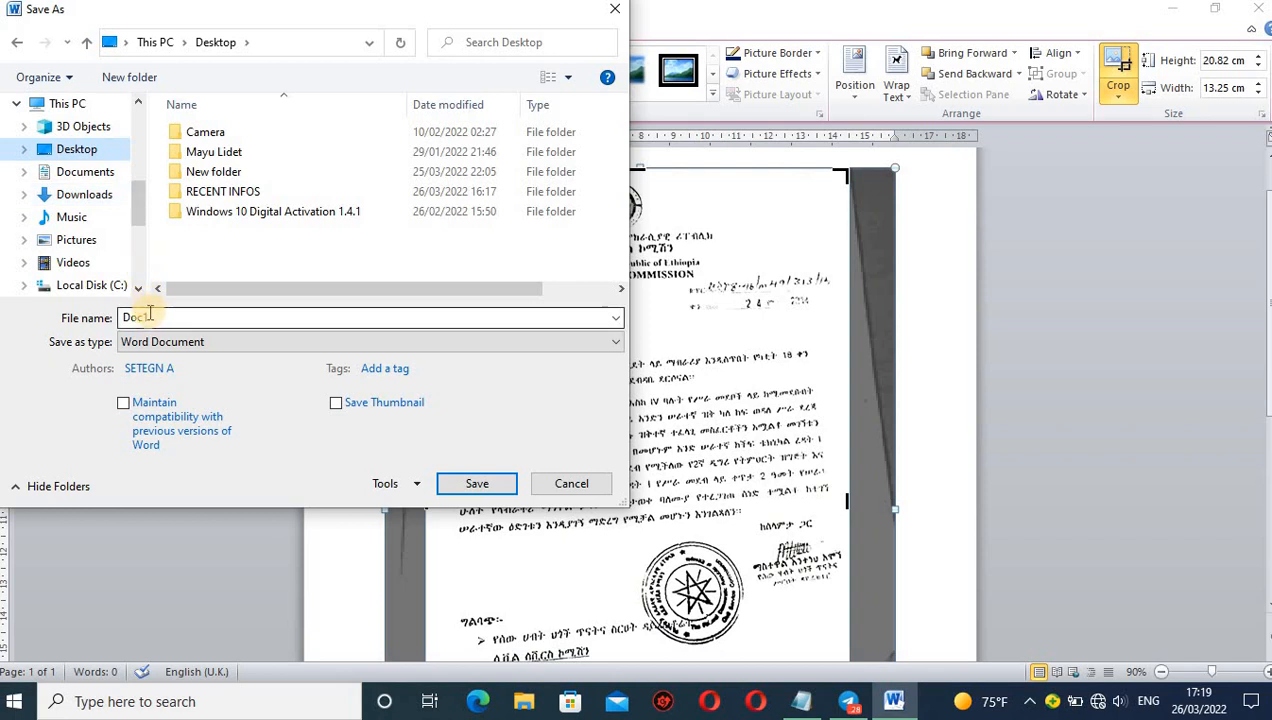
double_click(150, 316)
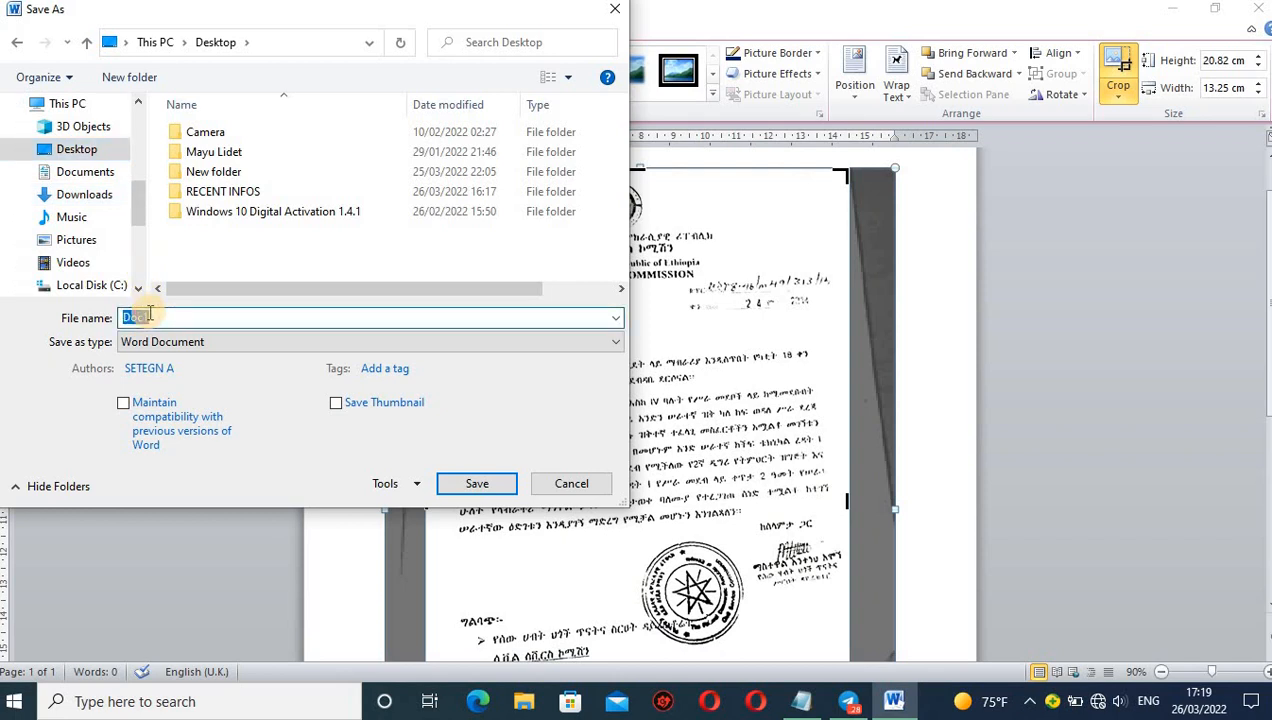
type("letter")
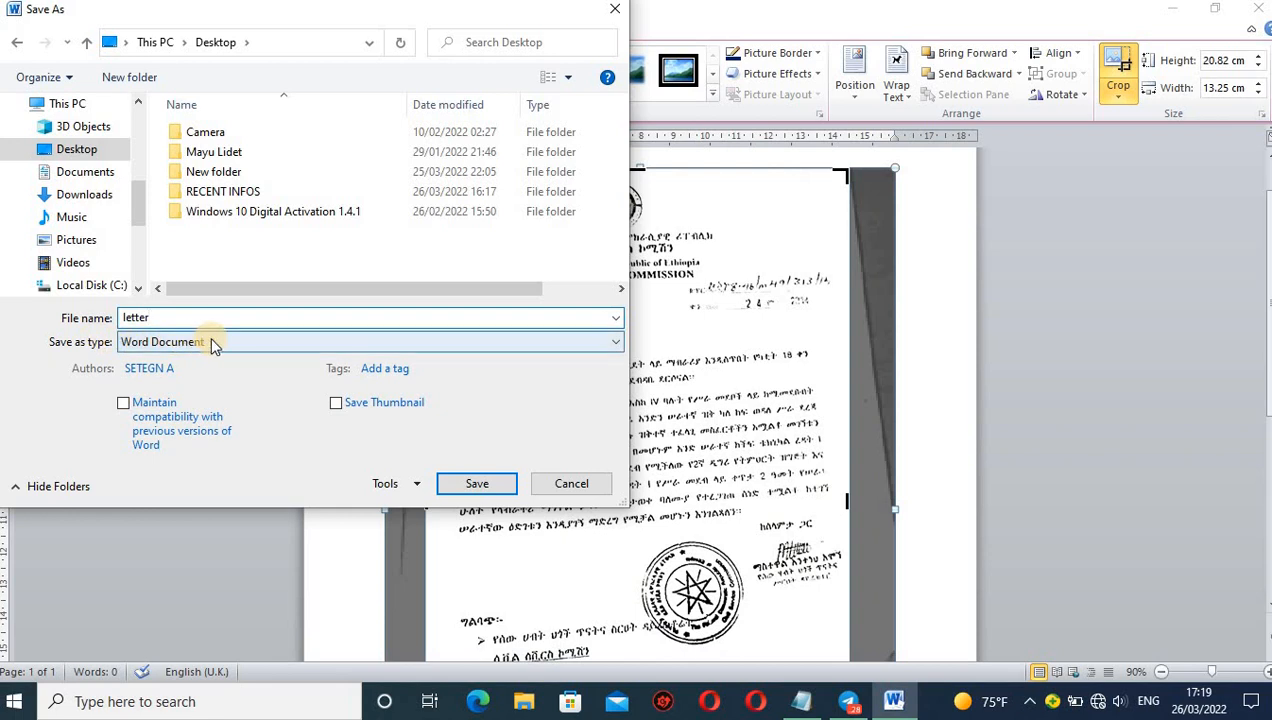
left_click(617, 344)
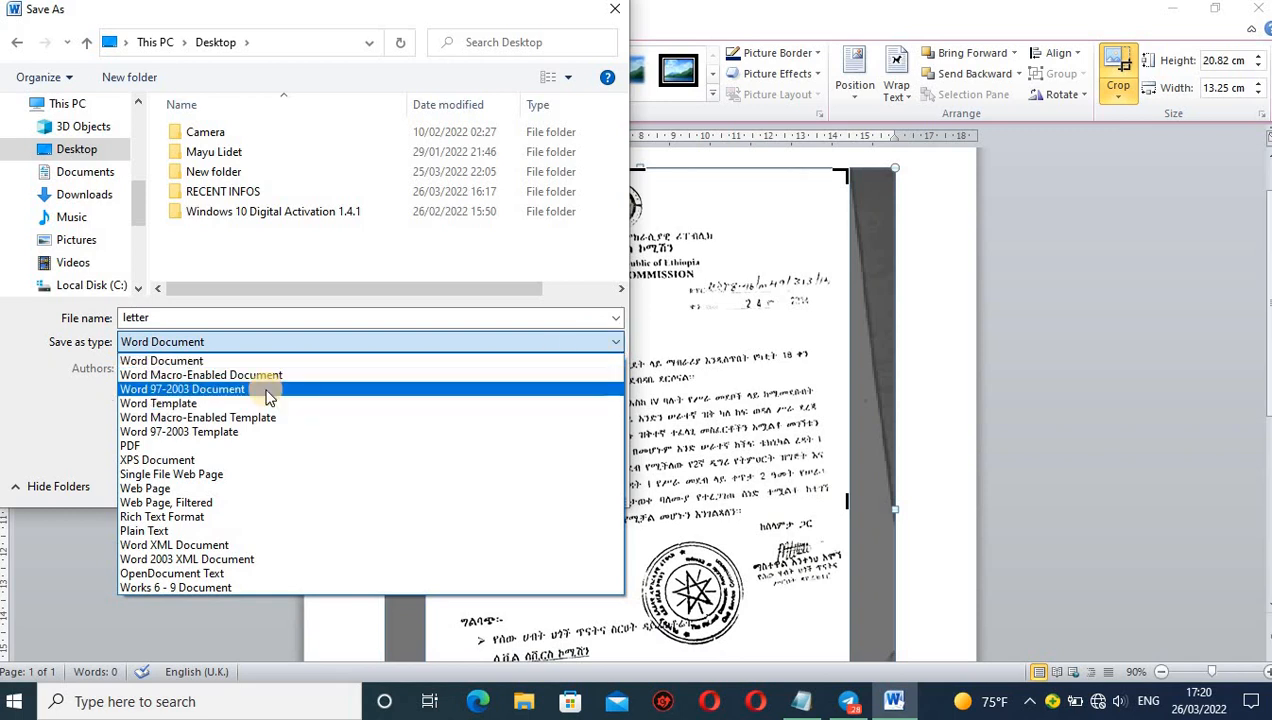
left_click(139, 446)
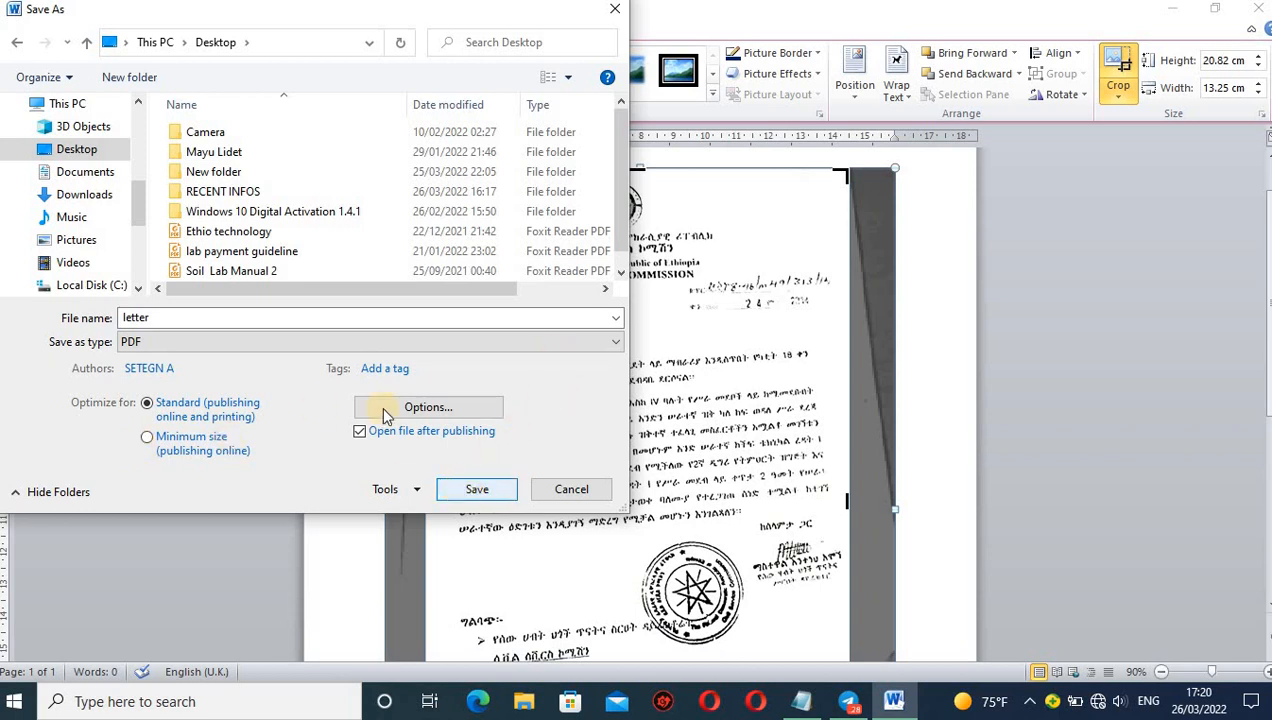
left_click(463, 490)
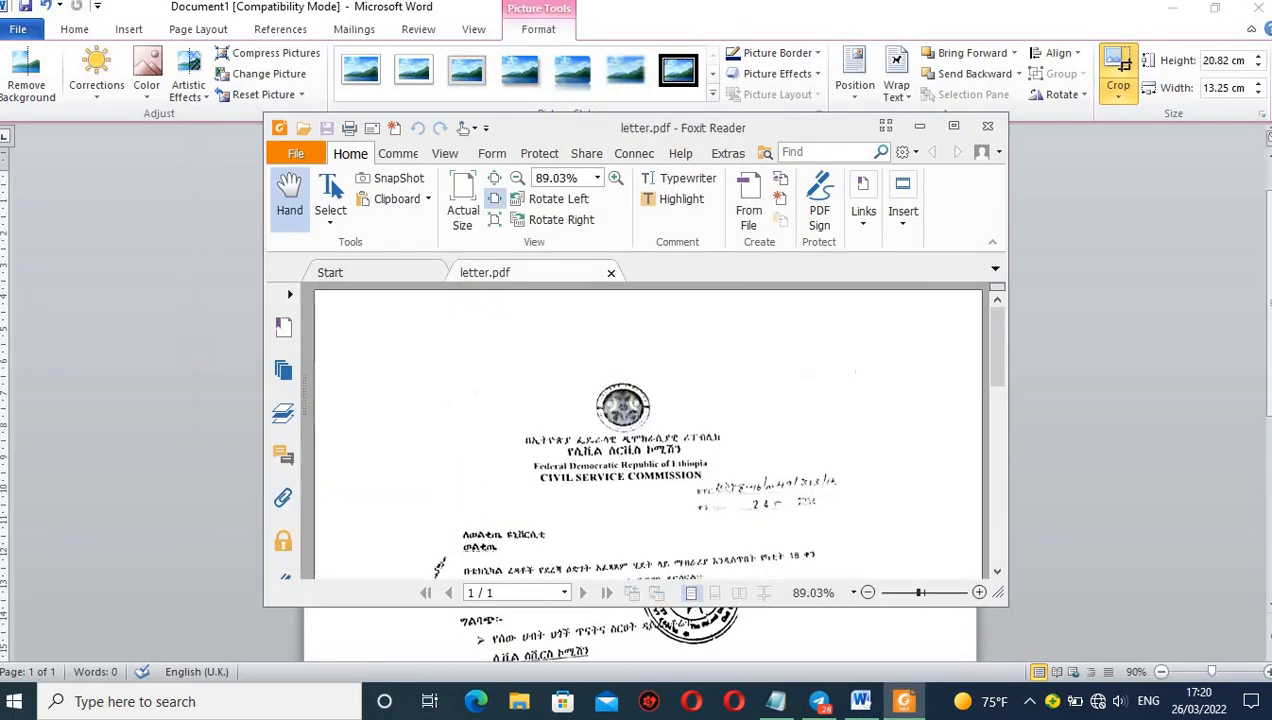
Clear Word out of the way and examine the exported letter.pdf full screen in Foxit Reader, from its heading to its body text.
left_click(1170, 10)
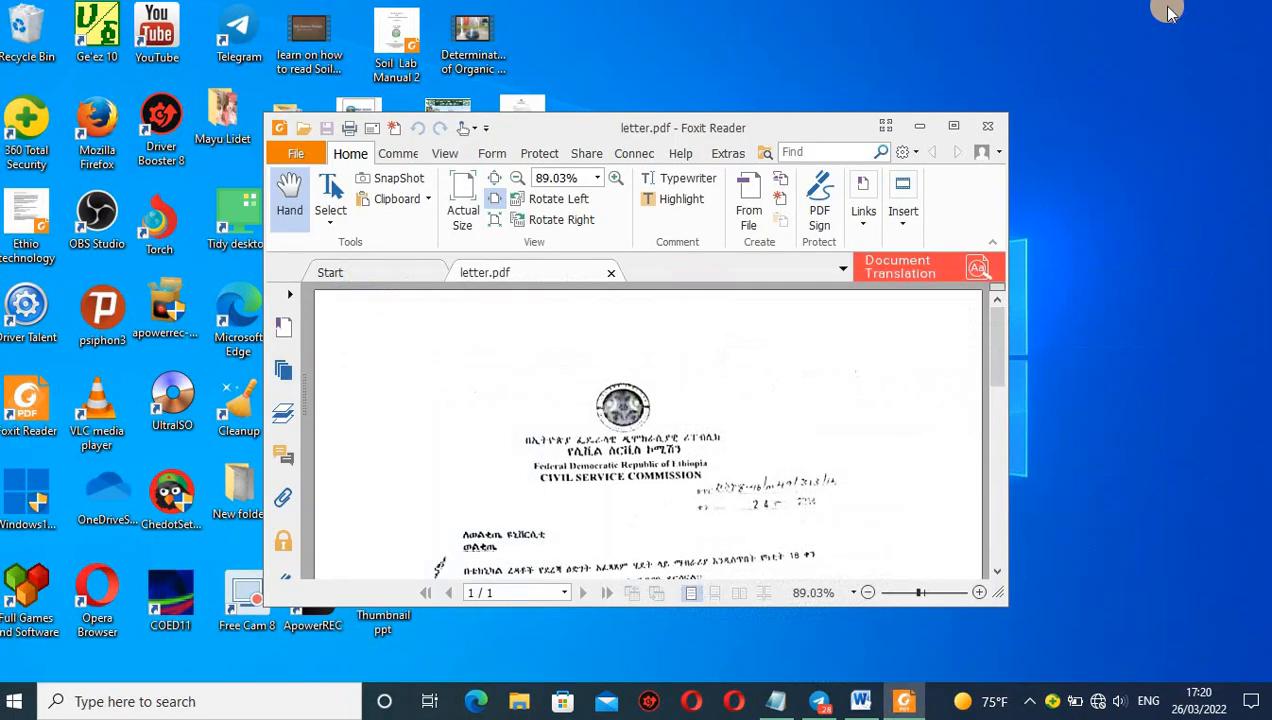
left_click(953, 126)
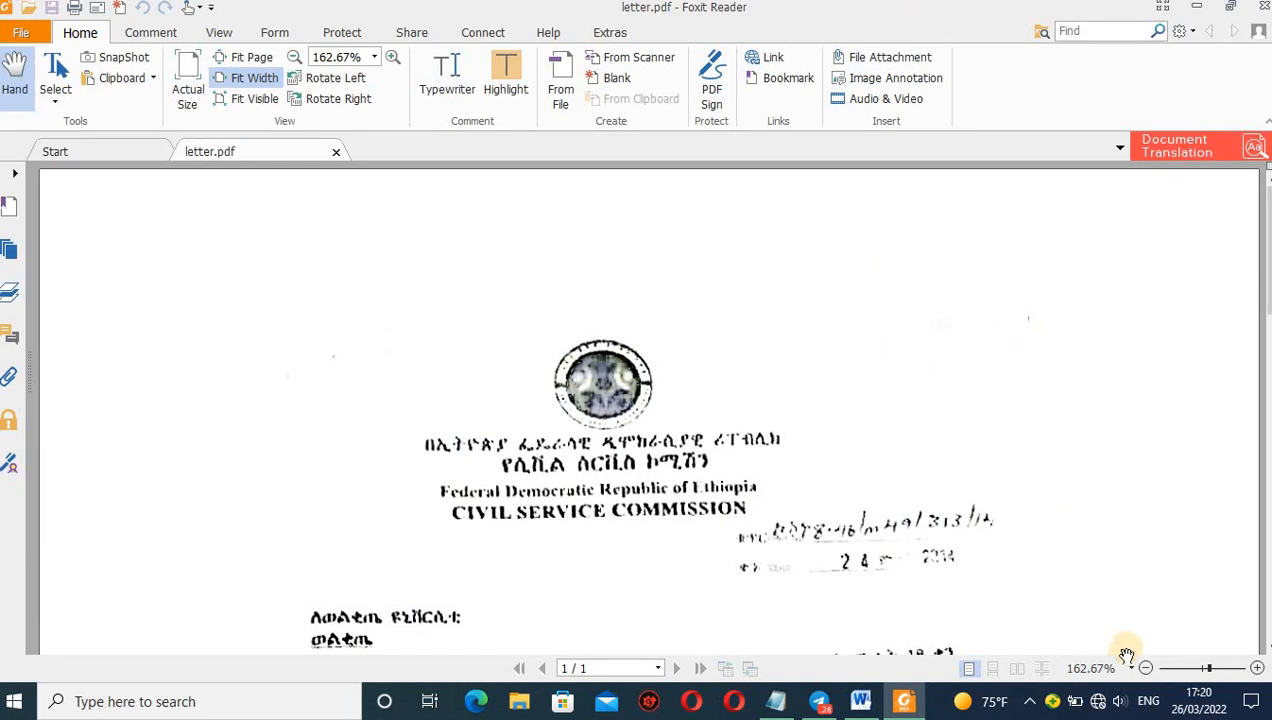
left_click(1146, 669)
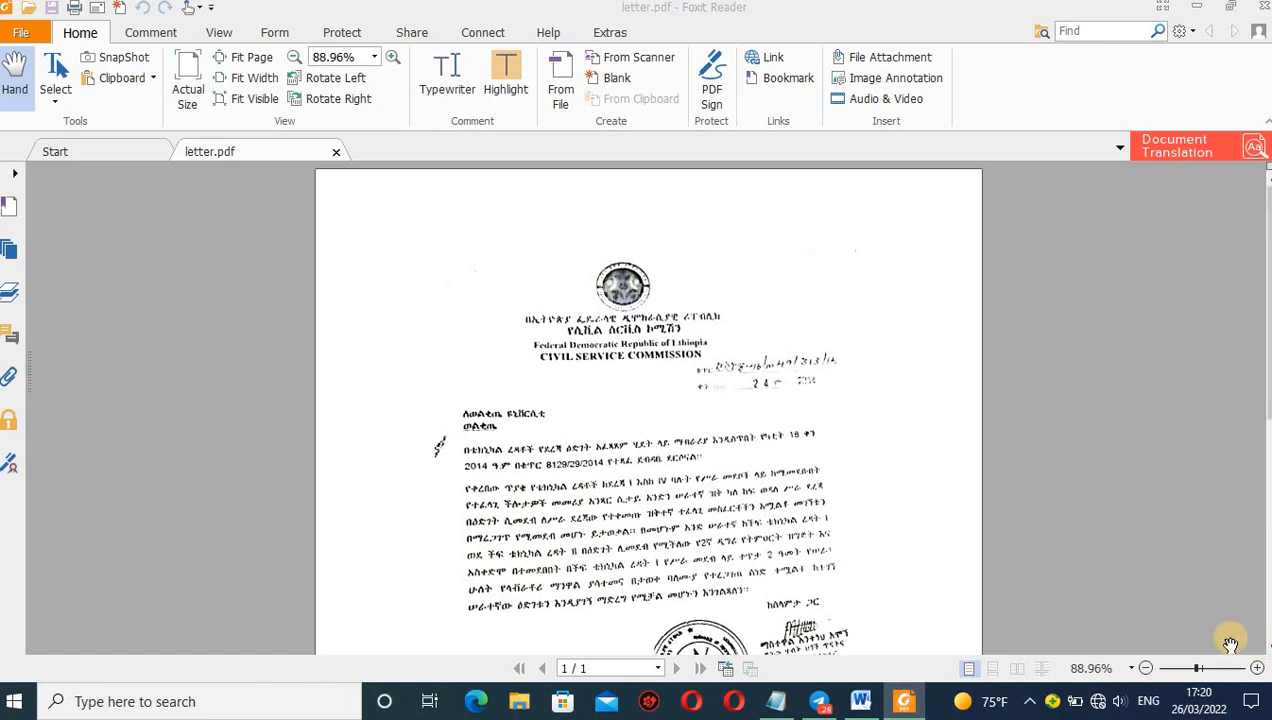
left_click(1145, 668)
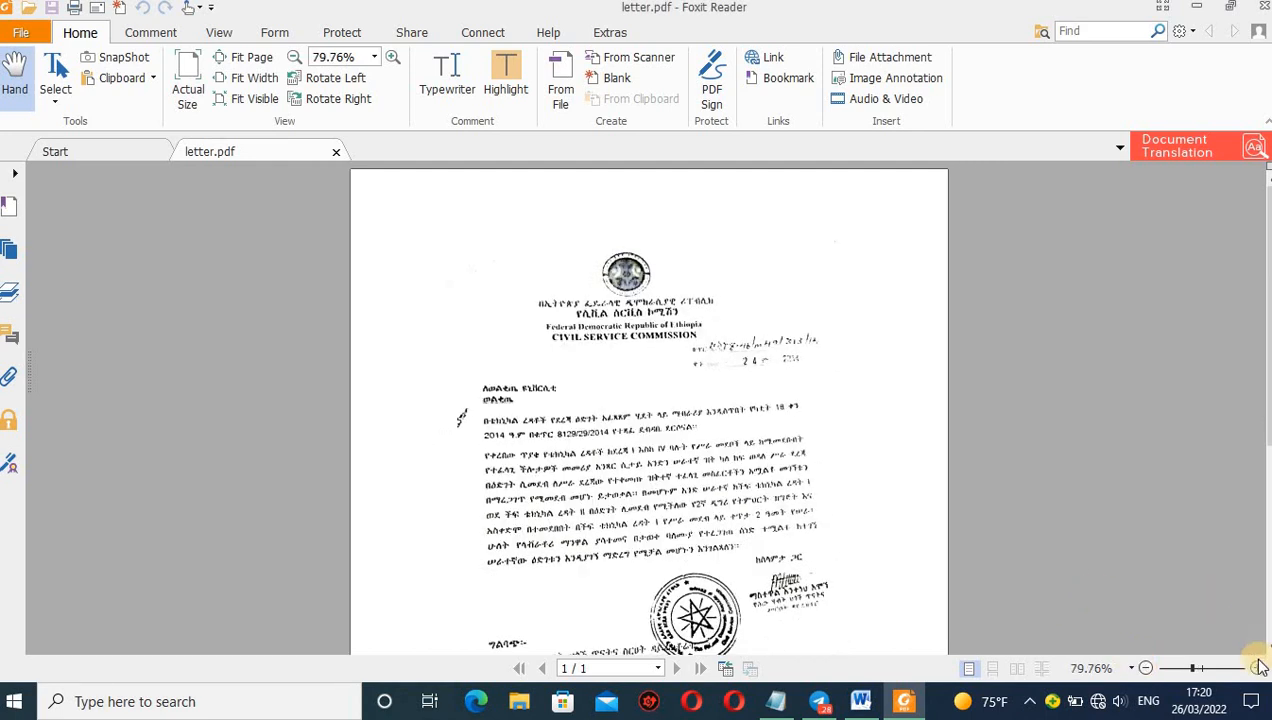
left_click(1257, 668)
left_click(1257, 668)
left_click(1257, 668)
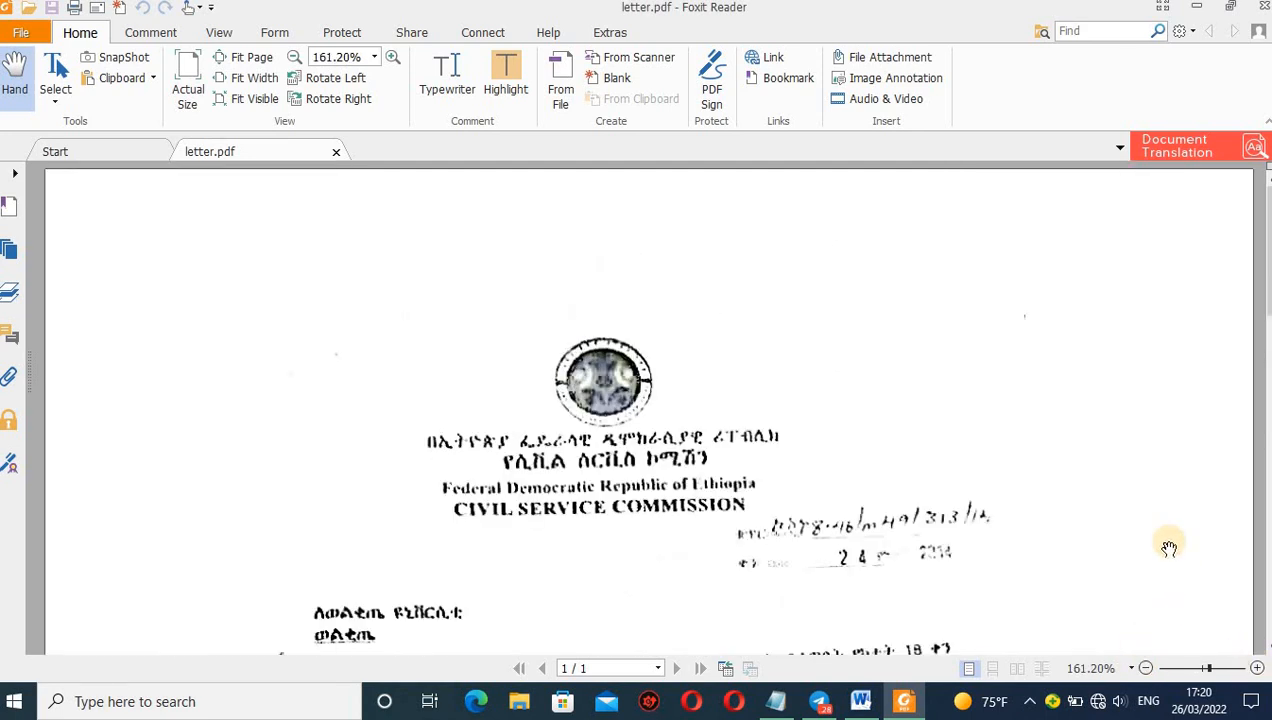
left_click(1266, 293)
left_click_drag(1266, 293, 1266, 378)
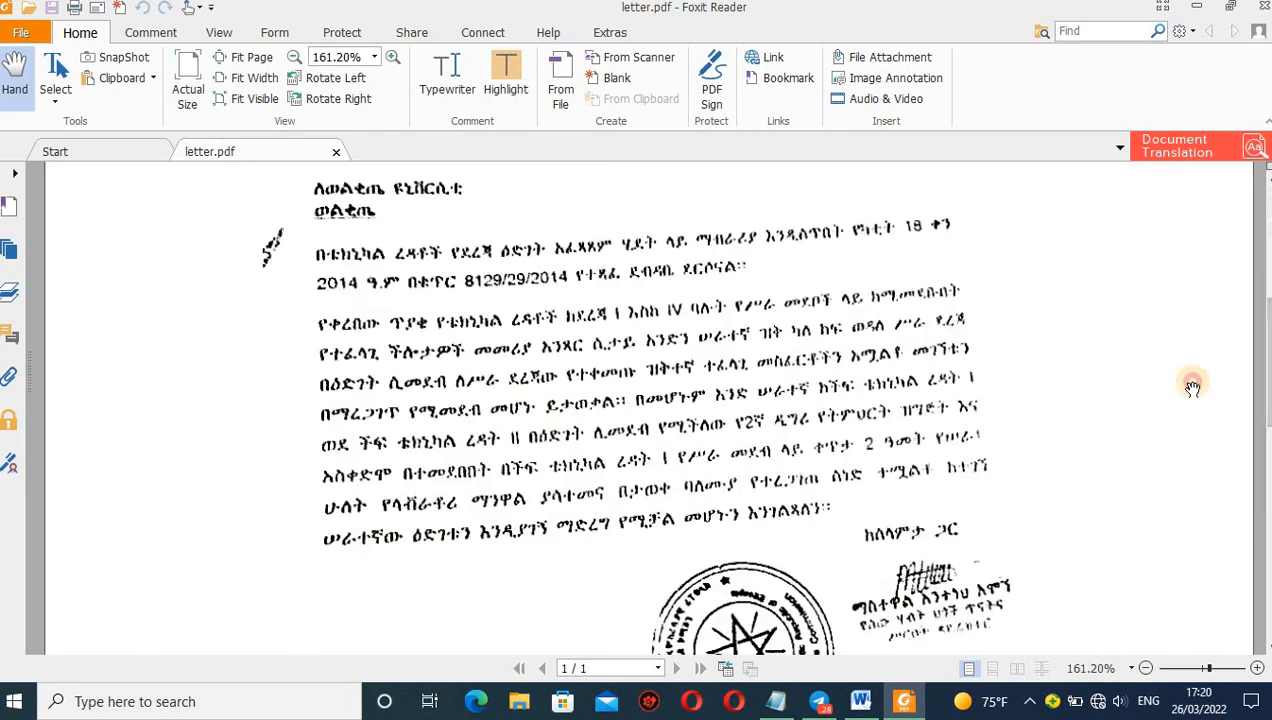
Switch back to Word and give the cropped letter picture a Dark Blue border.
left_click(860, 703)
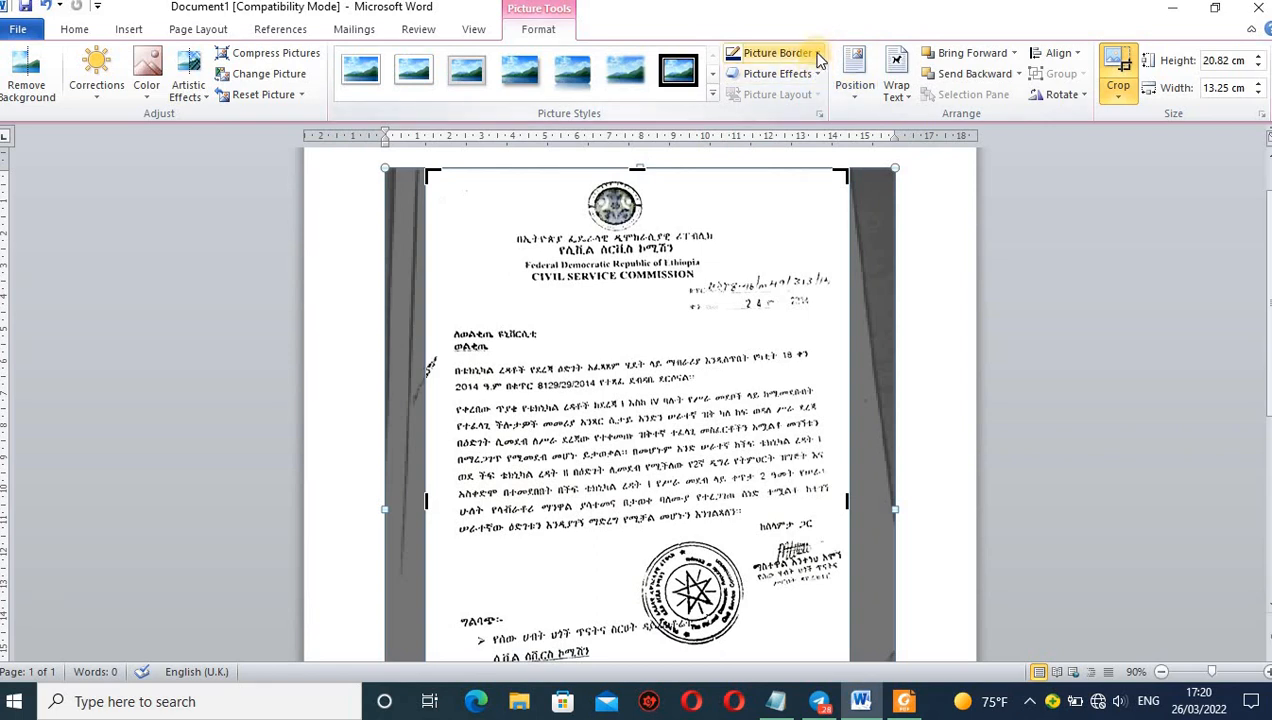
left_click(819, 55)
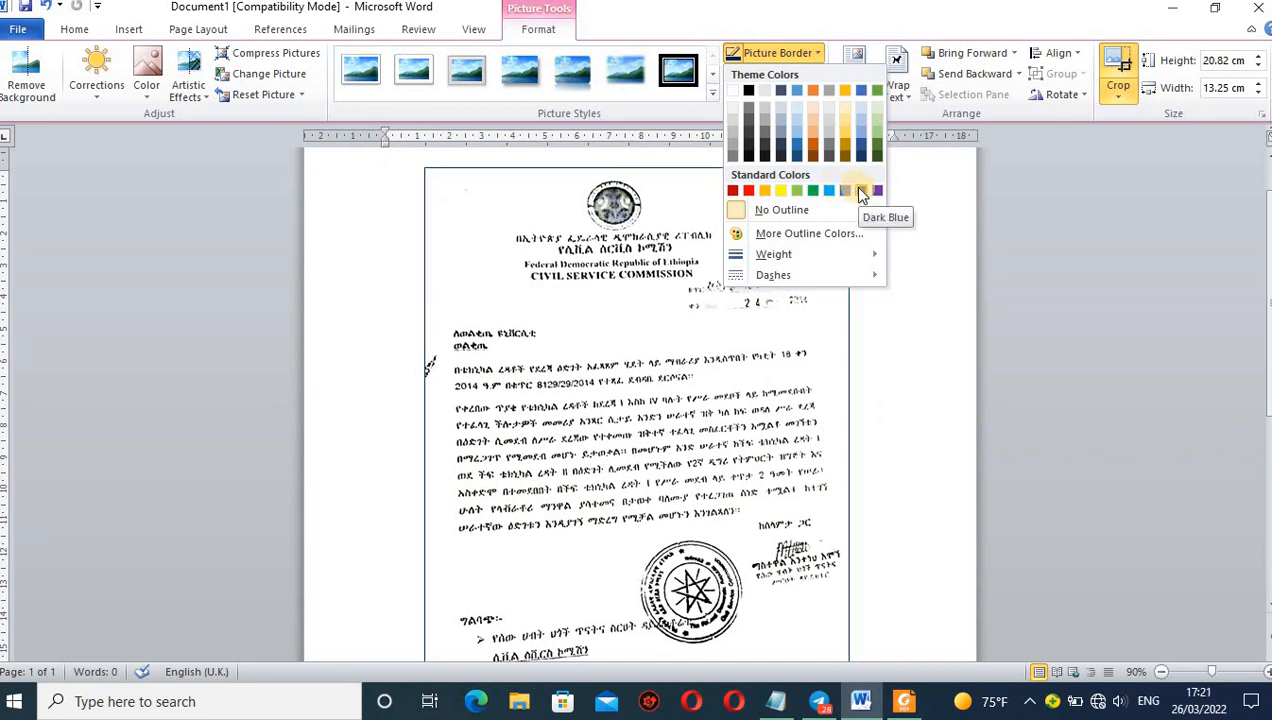
left_click(861, 191)
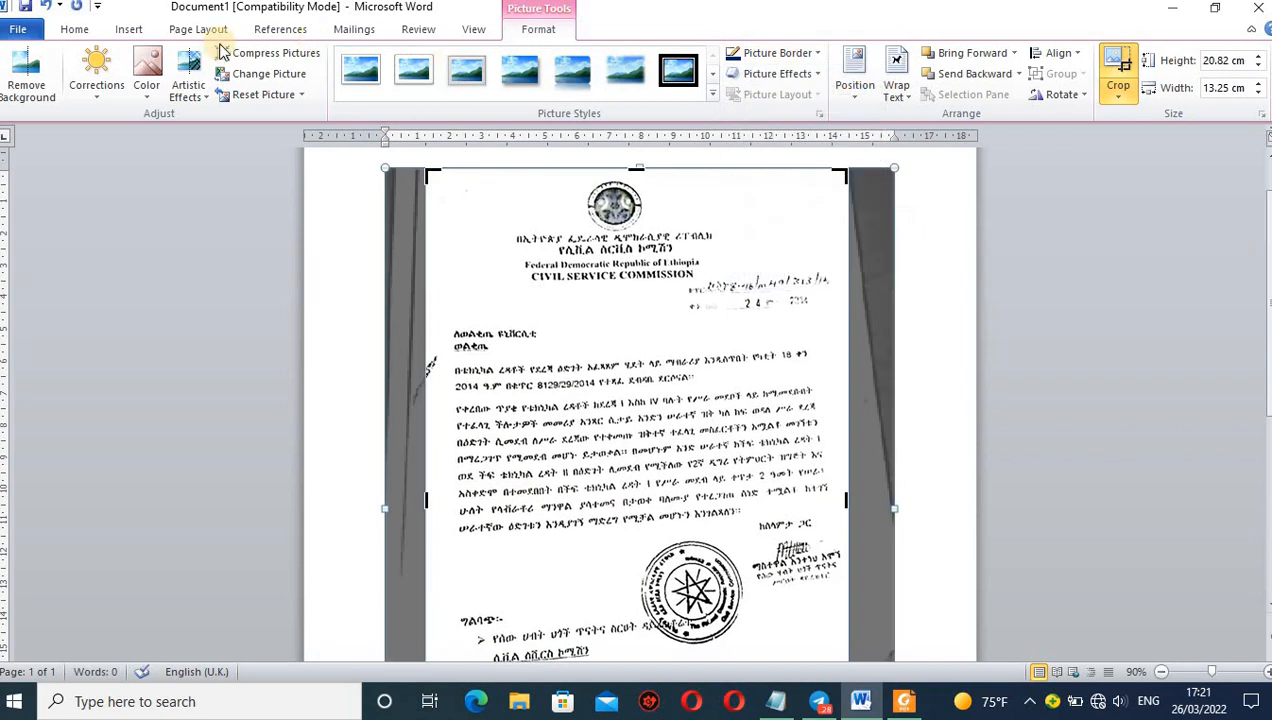
Save the bordered letter to the Desktop as a PDF named Doc1 and review the exported page.
left_click(17, 31)
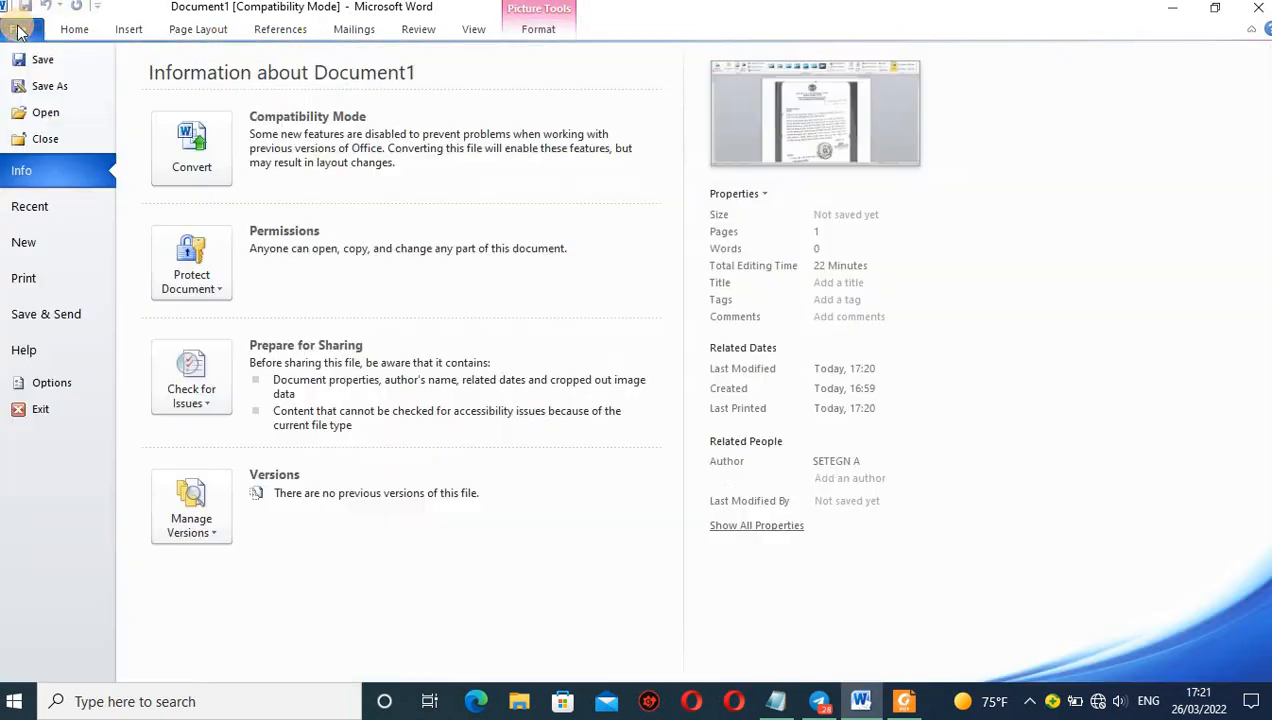
left_click(45, 86)
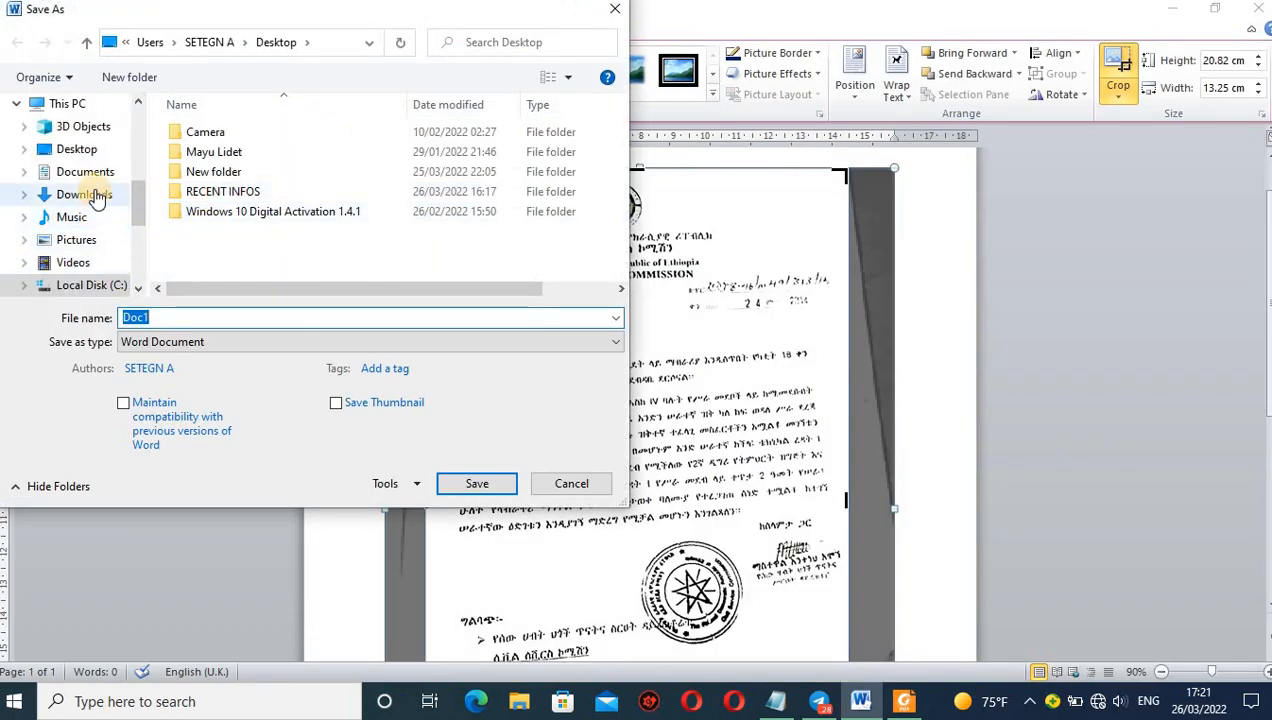
left_click(87, 149)
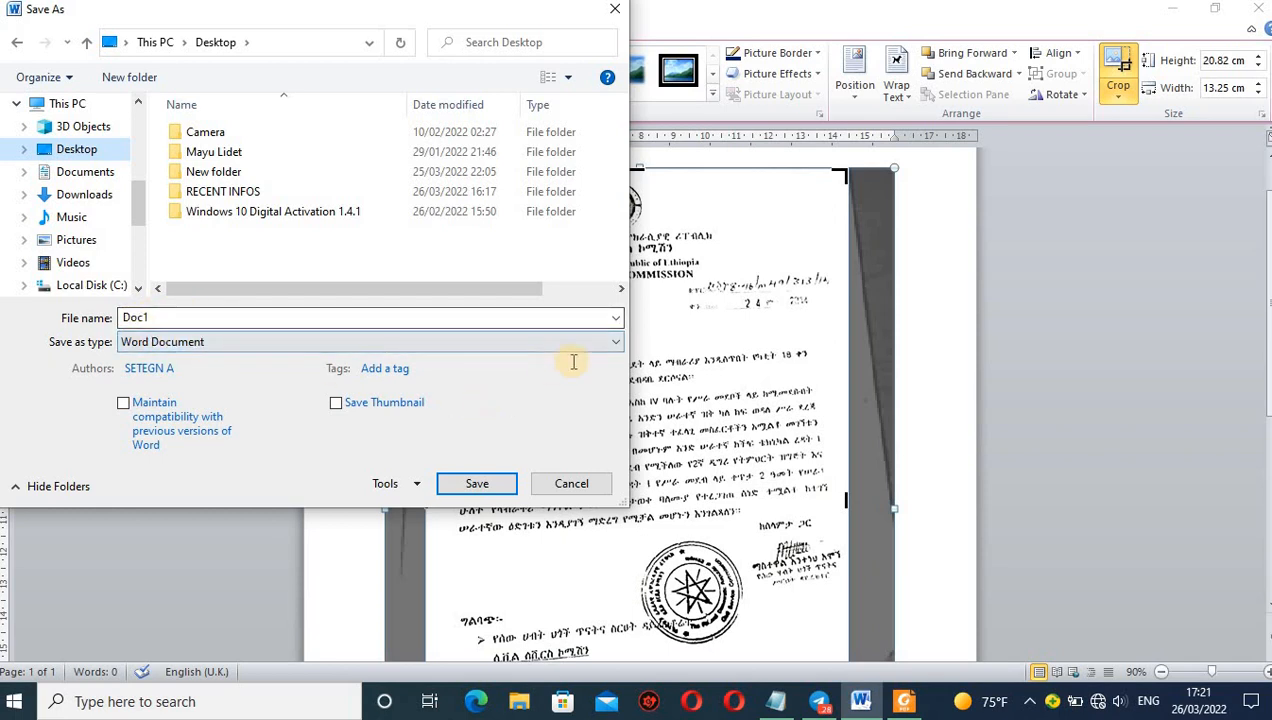
left_click(611, 342)
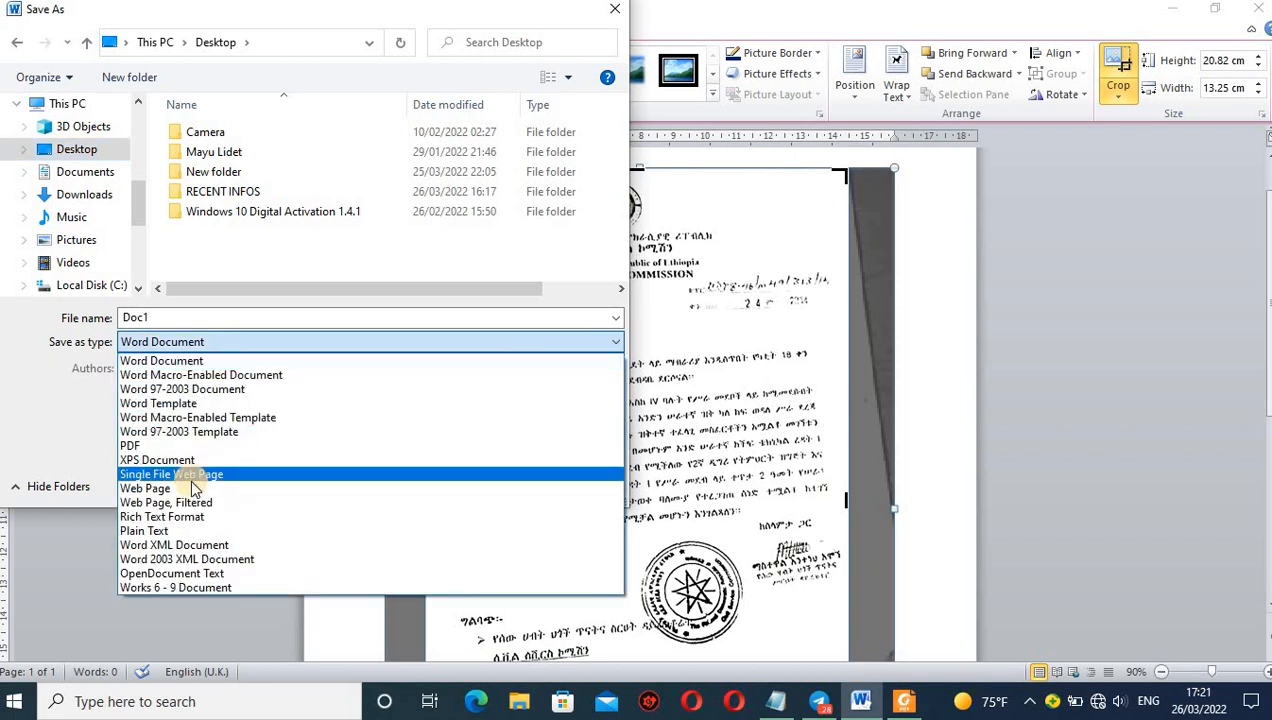
left_click(150, 444)
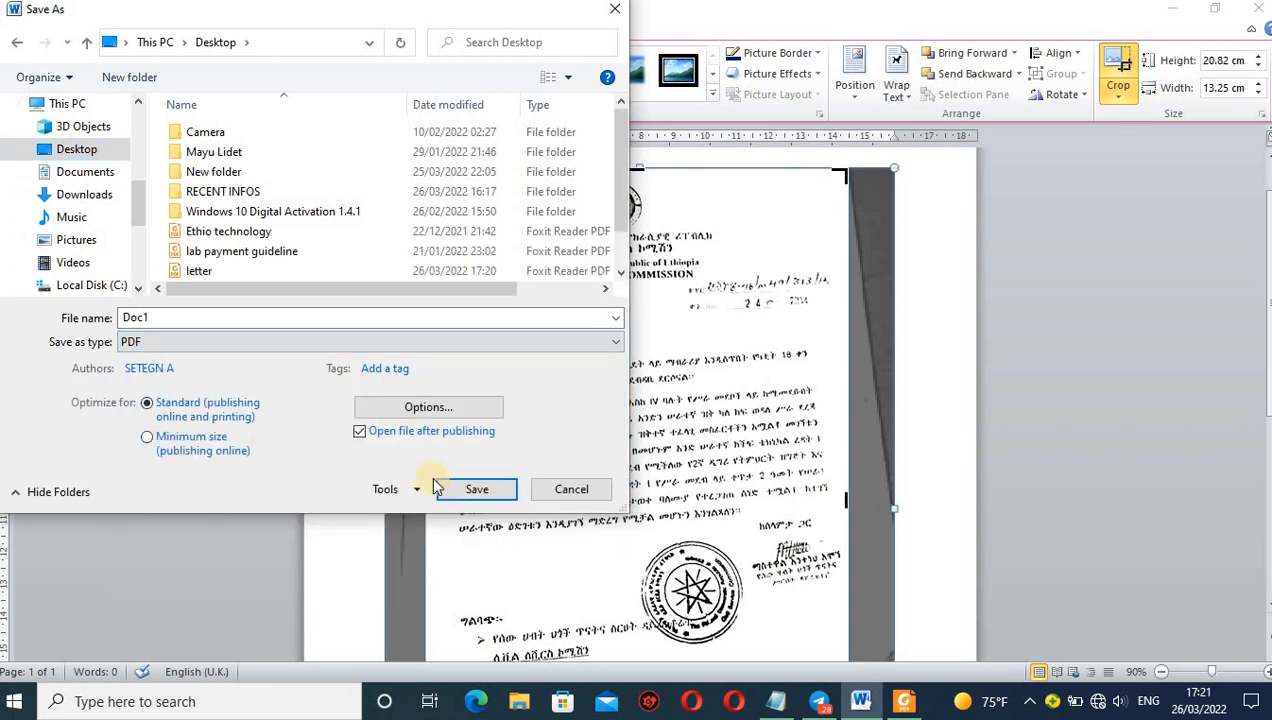
left_click(470, 489)
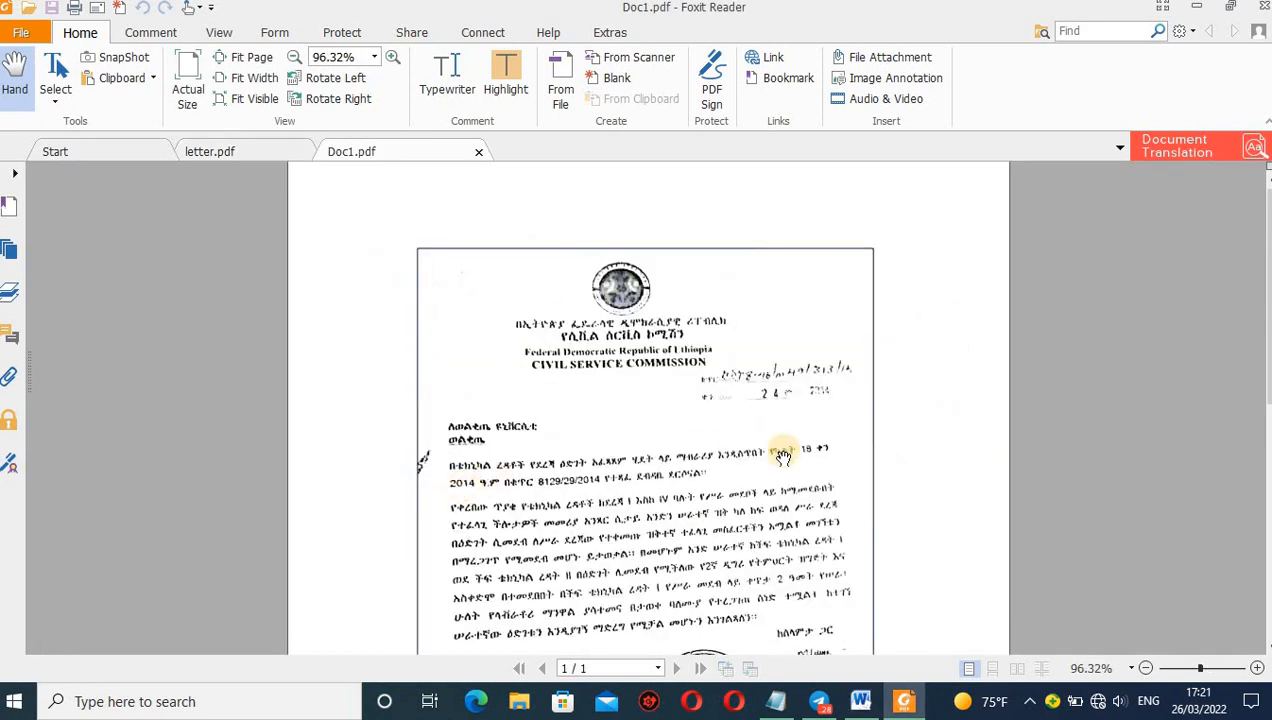
left_click(1146, 668)
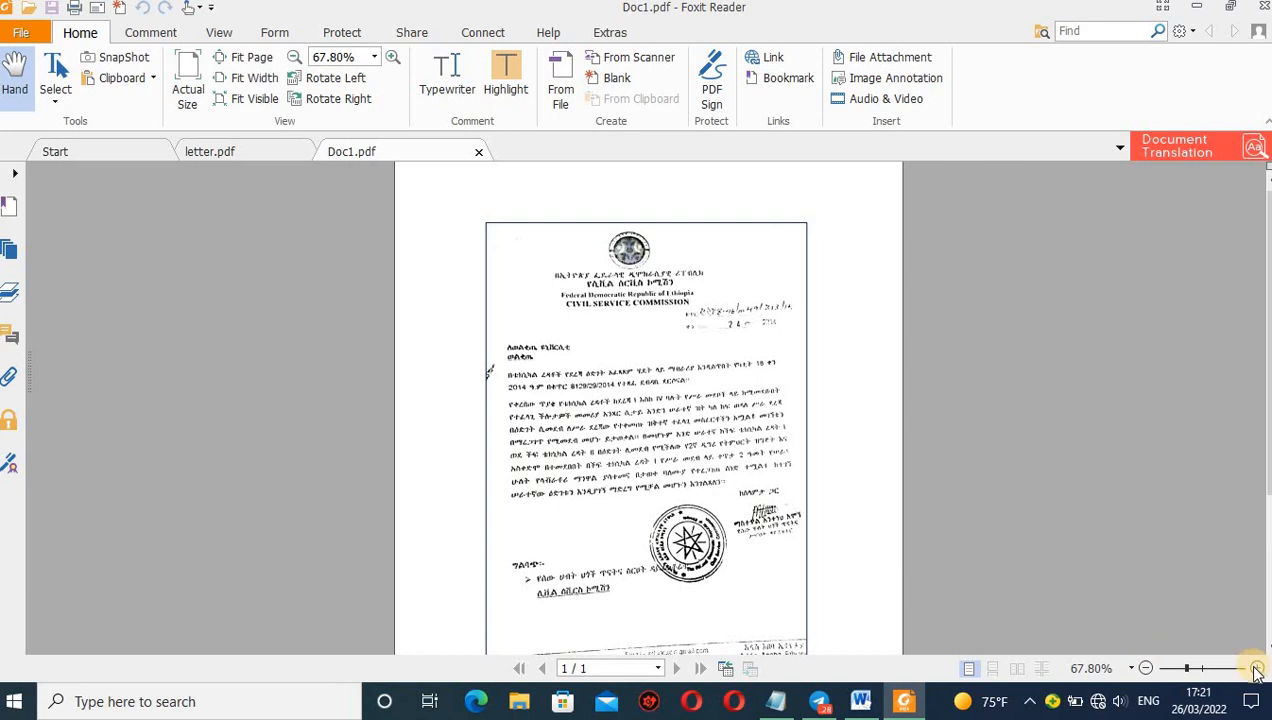
left_click(1257, 668)
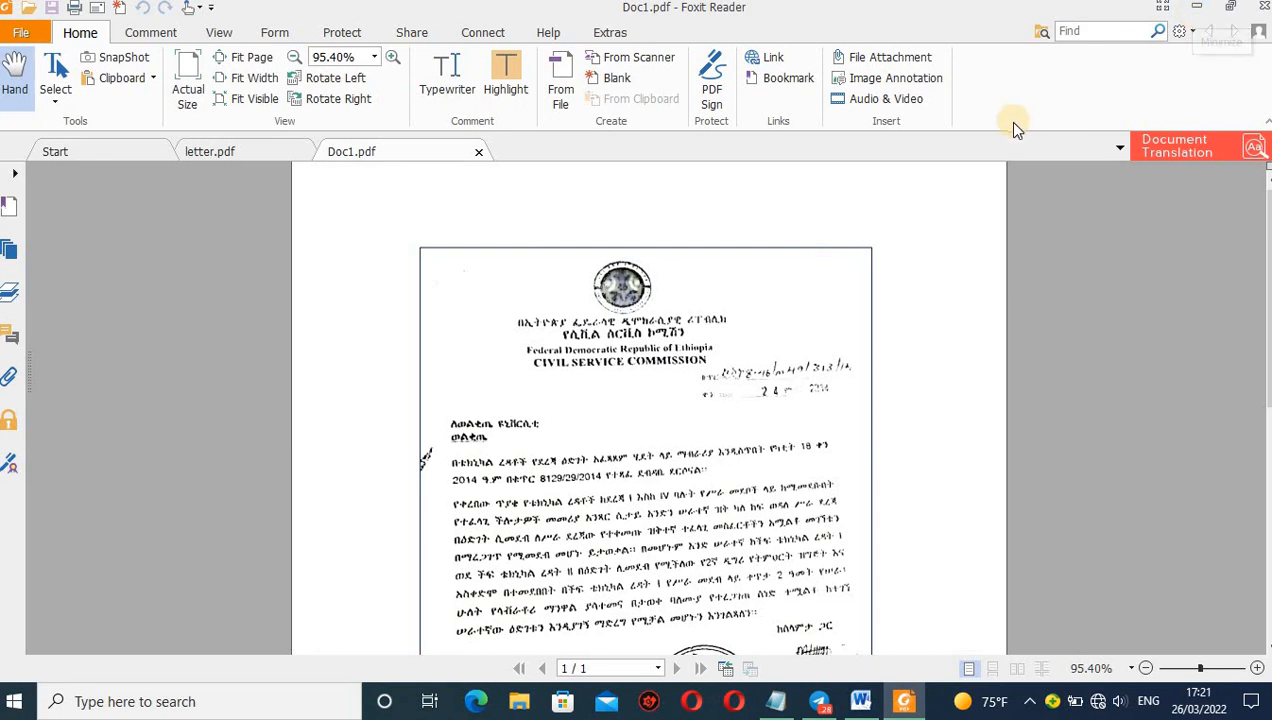
Switch back to Word, finish cropping and add blank lines above the bordered letter picture until it moves onto a second page.
left_click(871, 714)
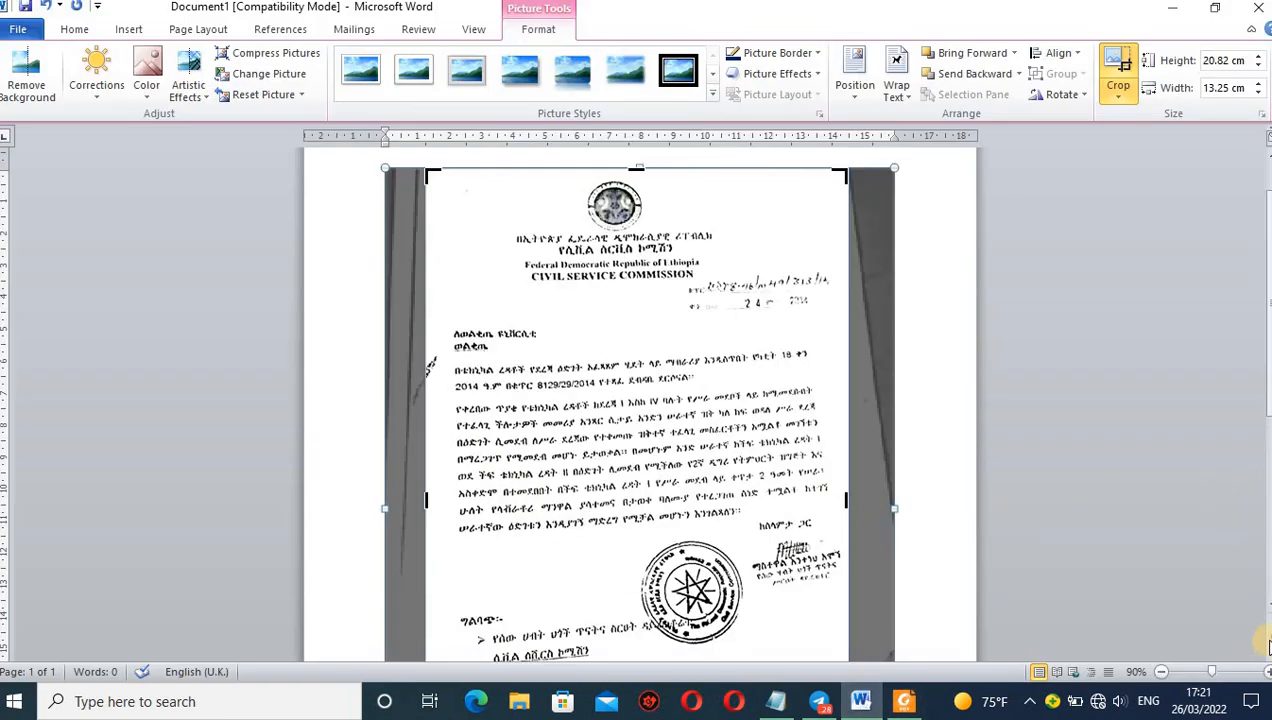
mouse_move(1266, 640)
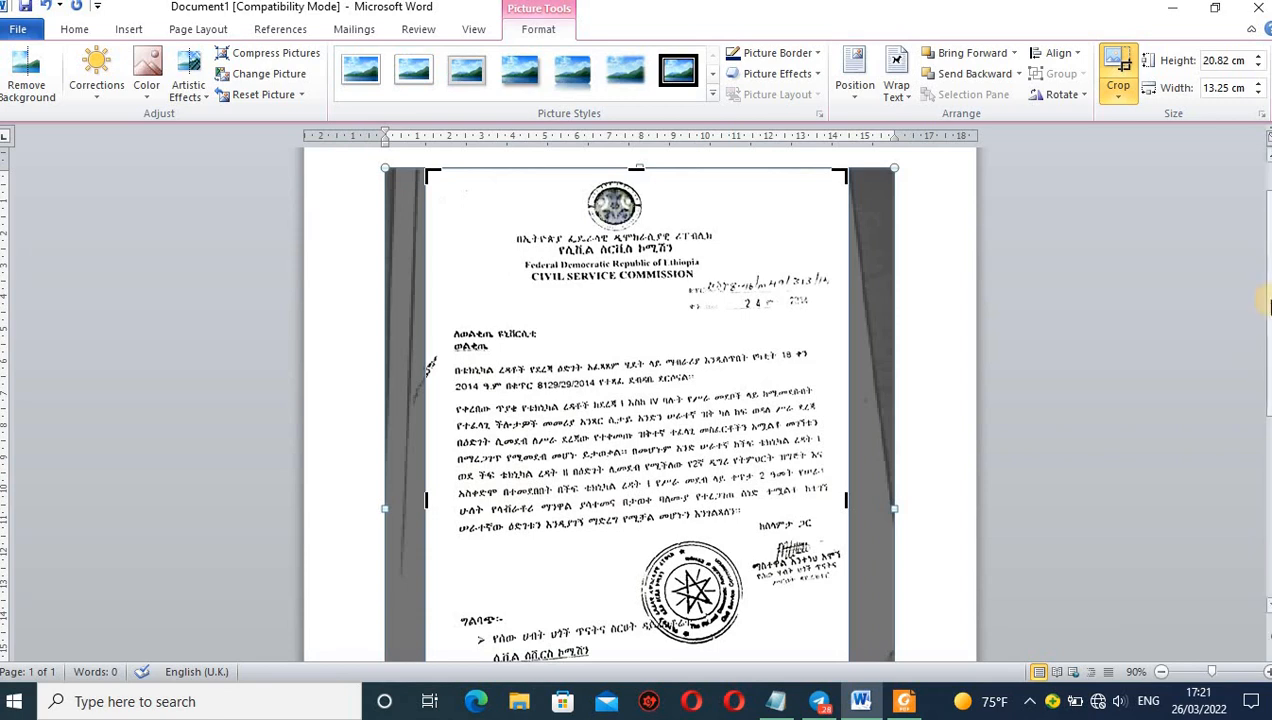
scroll(1266, 305, "down", 7)
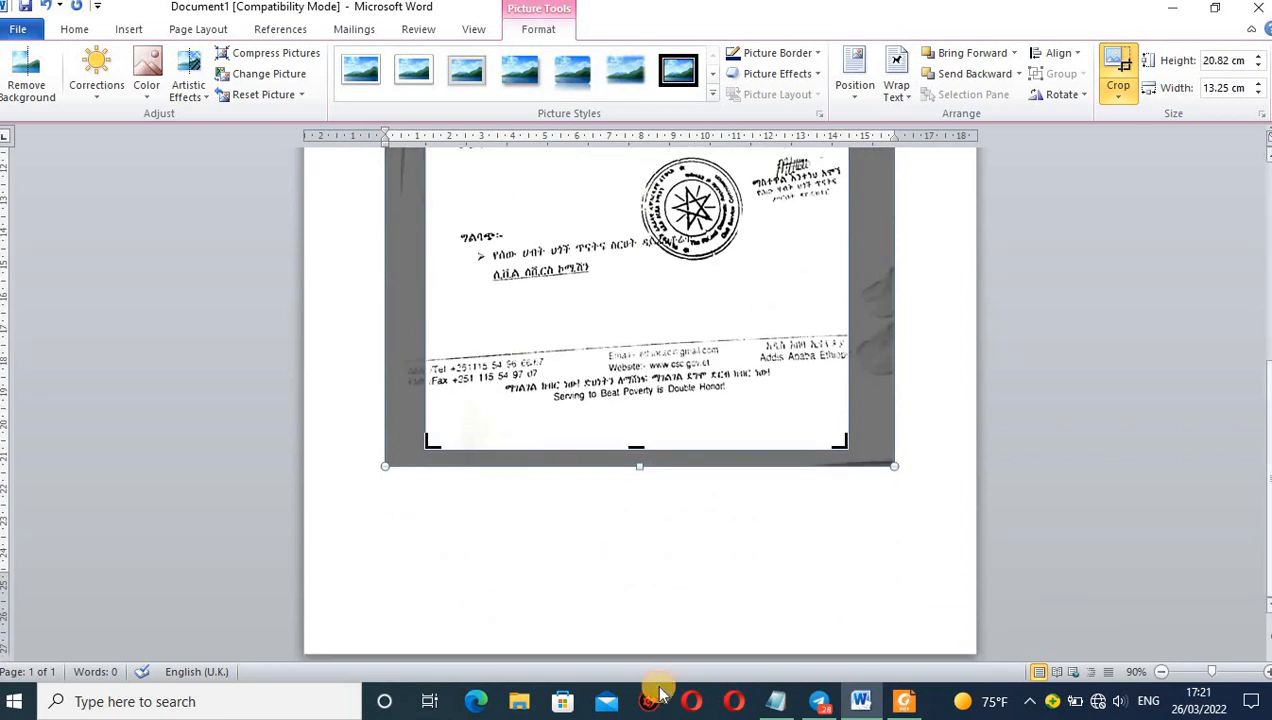
left_click(483, 560)
scroll(483, 560, "up", 7)
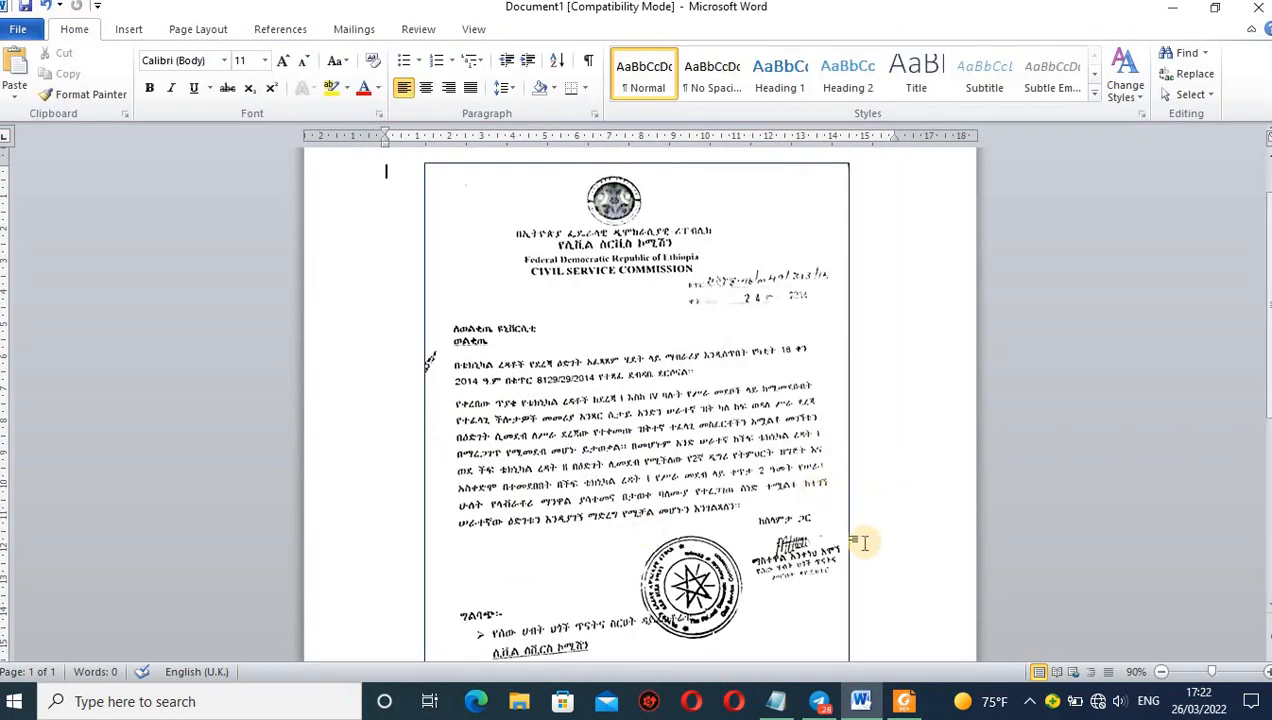
key("Return")
key("Return")
key("Return")
key("Return")
key("Return")
key("Return")
key("Return")
key("Return")
key("Return")
key("Return")
key("Return")
key("Return")
key("Return")
key("Return")
key("Return")
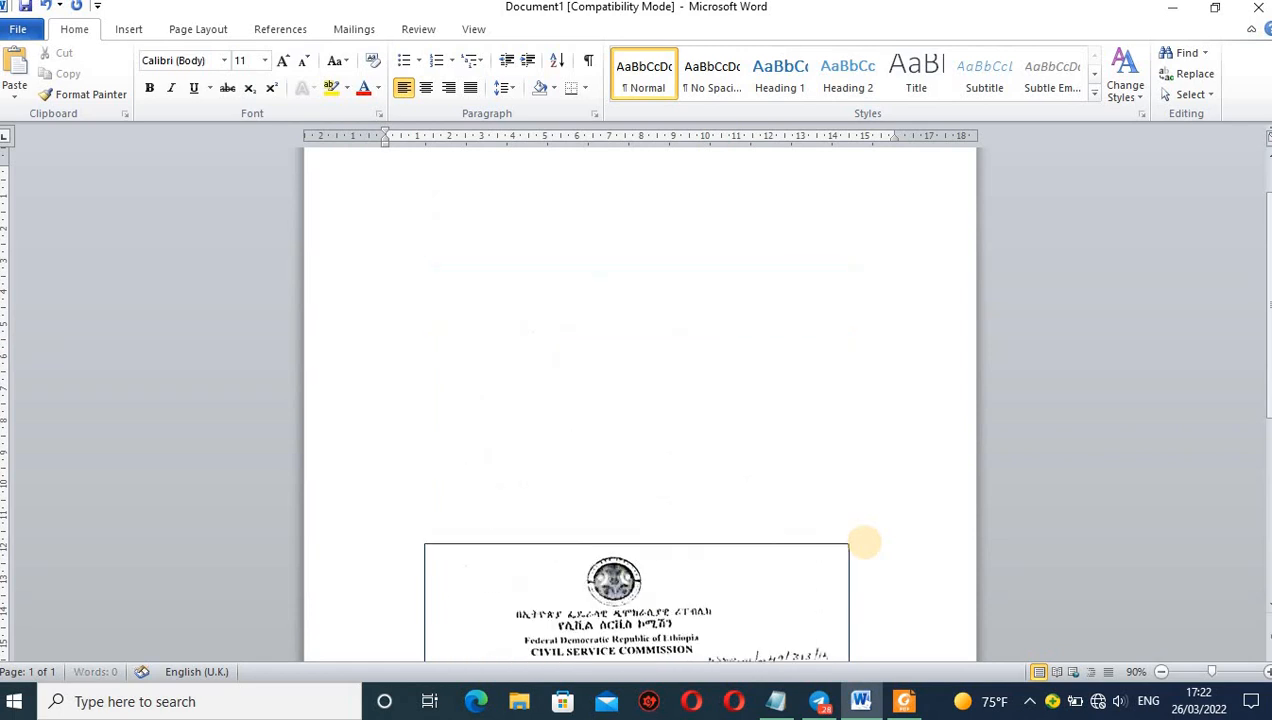
key("Return")
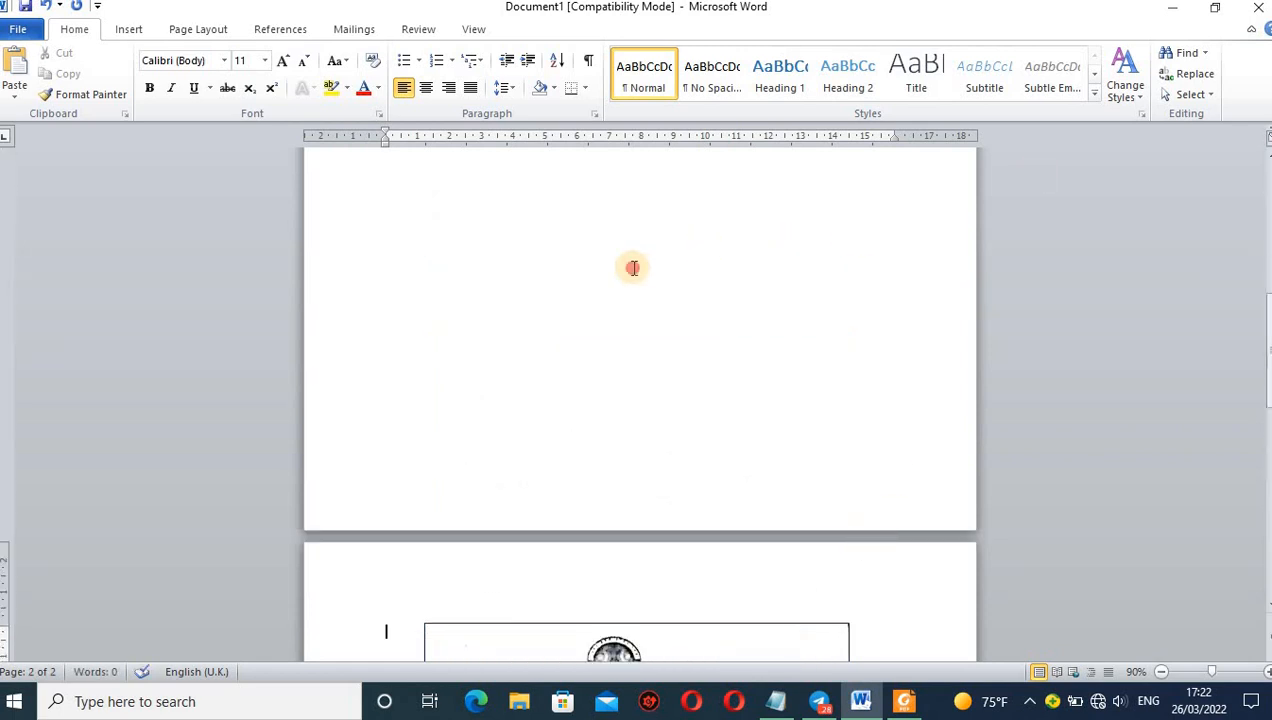
Insert the original photo photo_2022-03-08_23-02-45 from the Desktop into the blank space before the bordered letter.
left_click(633, 267)
left_click(124, 29)
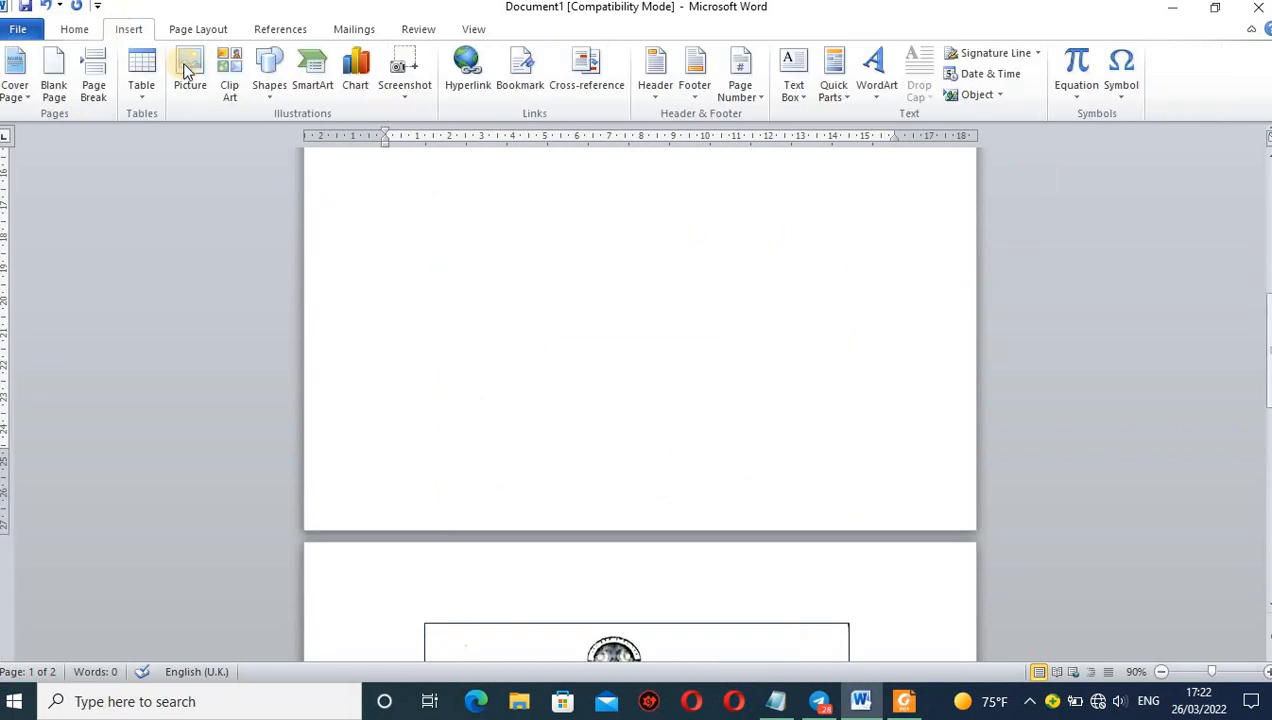
left_click(188, 72)
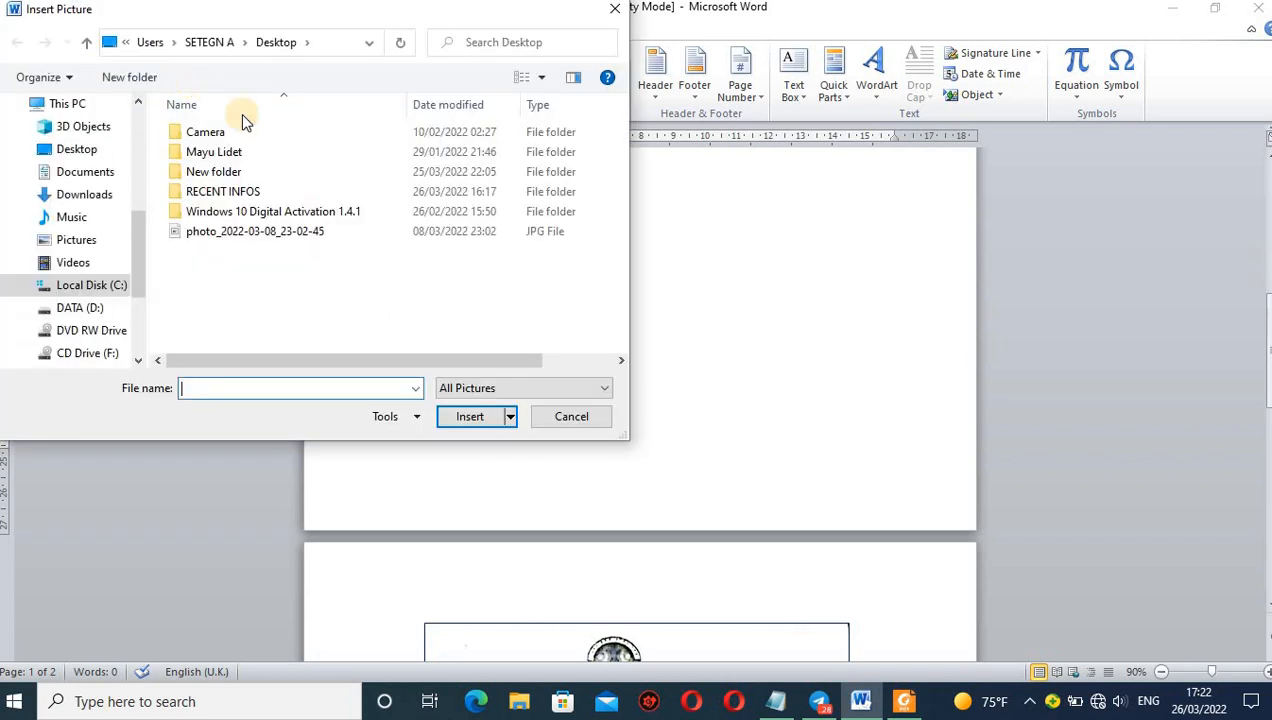
left_click(242, 234)
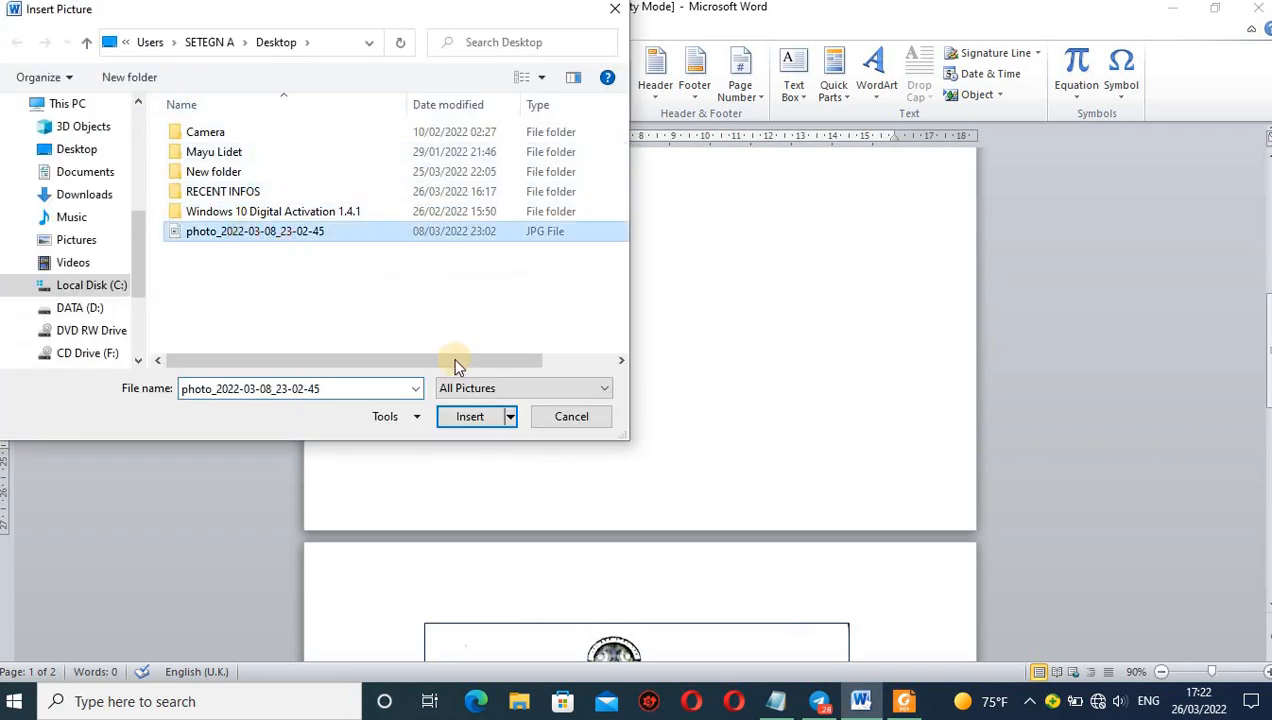
left_click(466, 417)
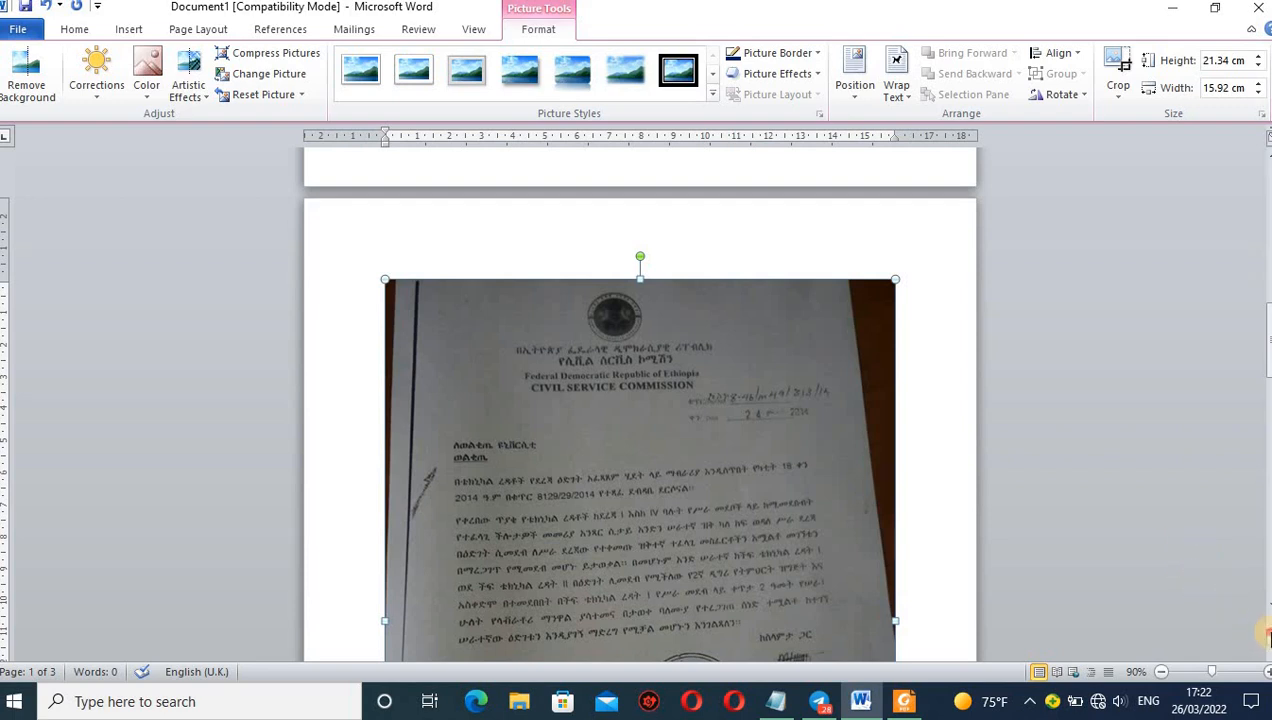
Compare the unedited letter photo in Word with the cleaned page of Doc1.pdf in Foxit Reader, and minimize both windows to the desktop.
left_click(1266, 634)
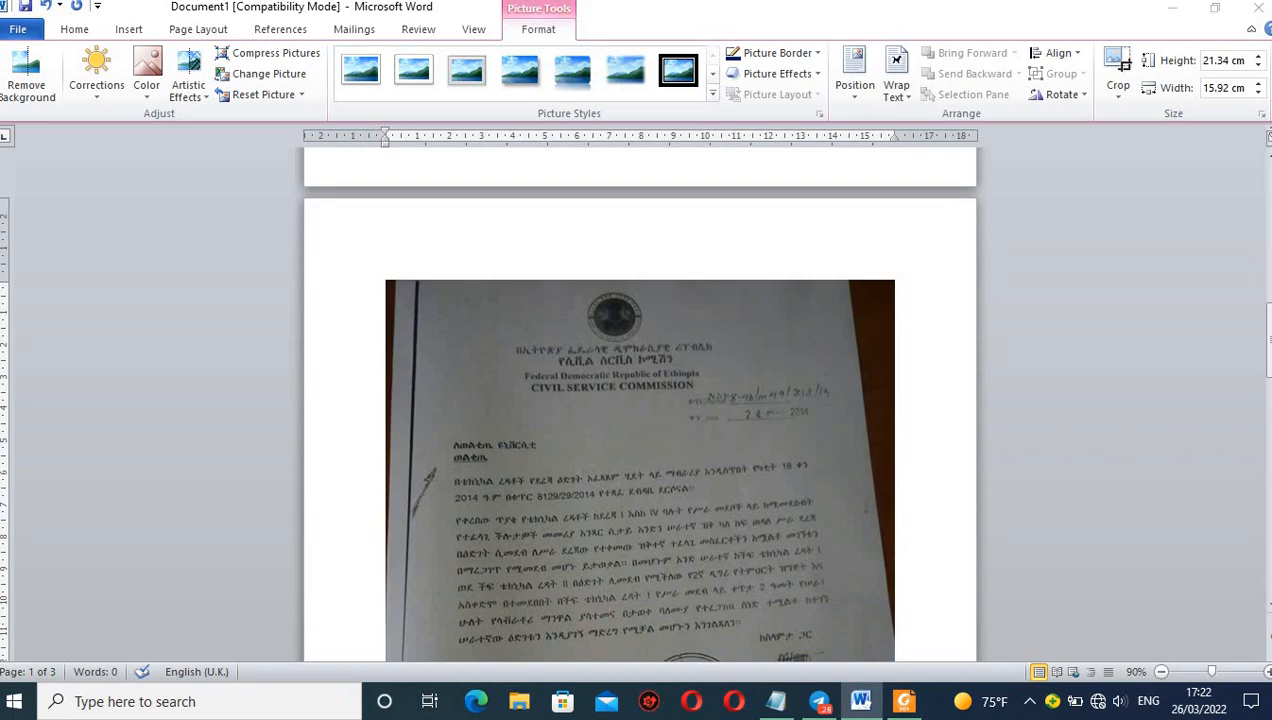
left_click_drag(1263, 341, 1266, 373)
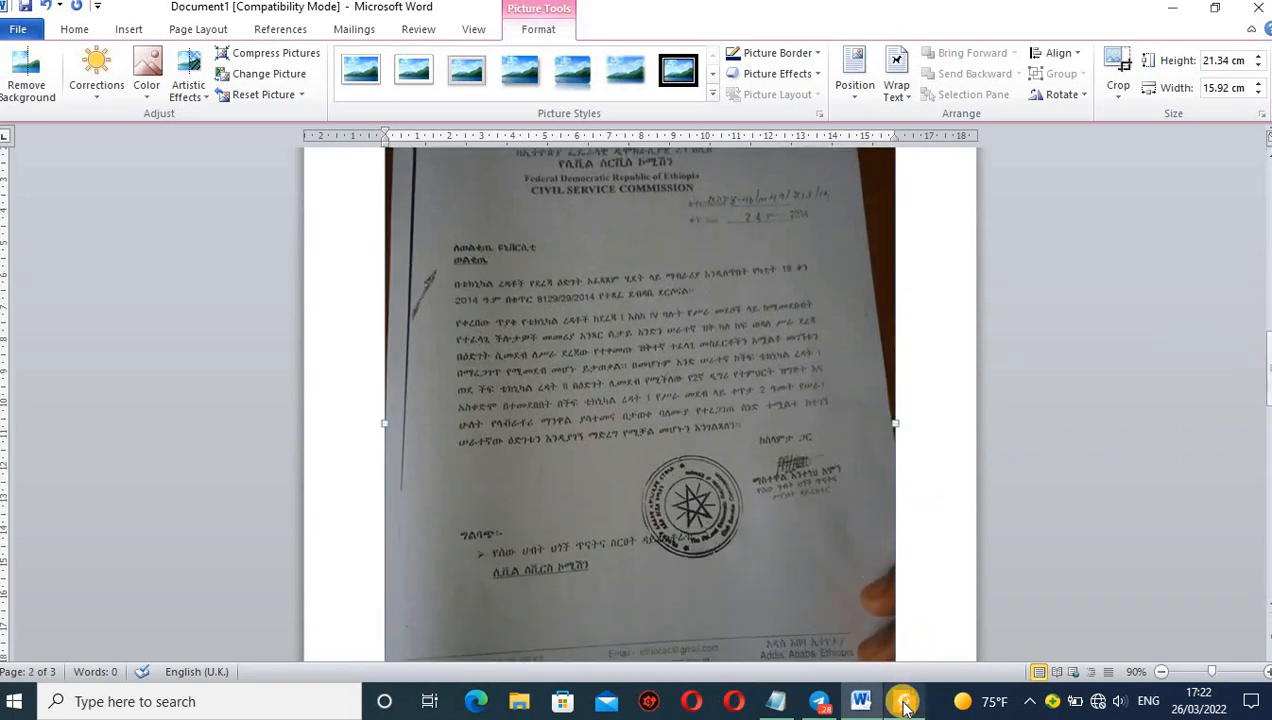
mouse_move(905, 706)
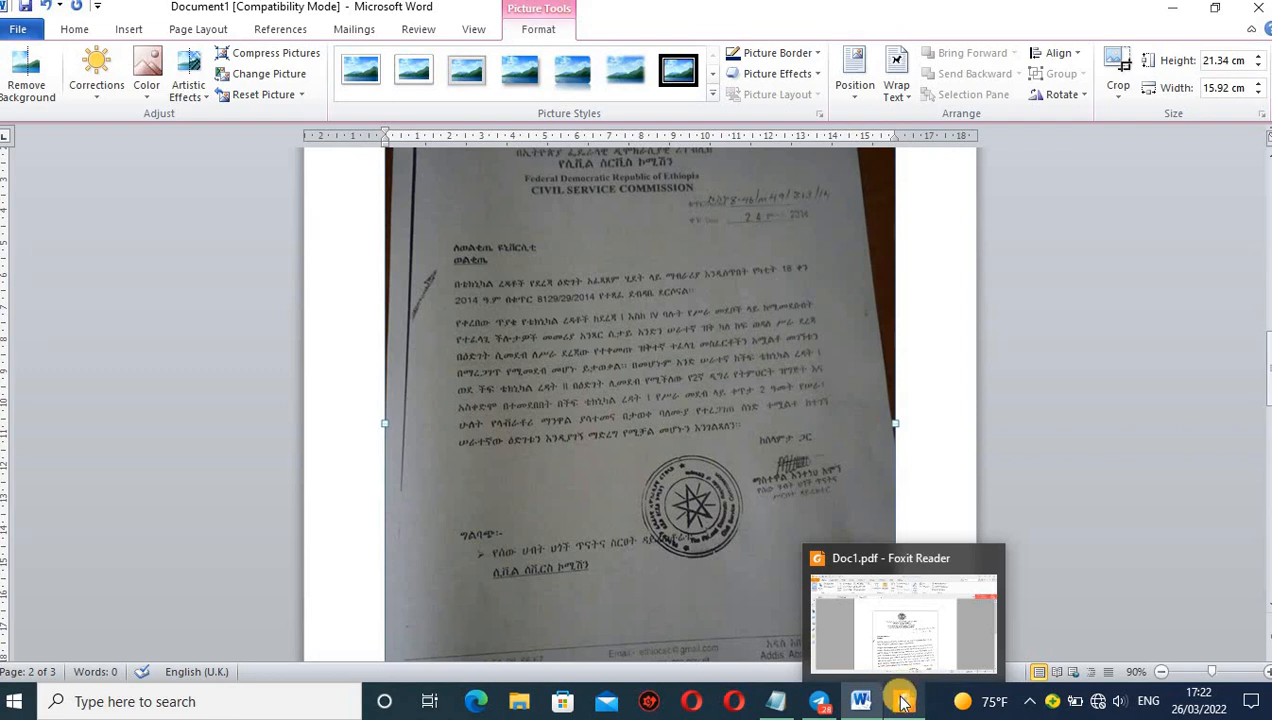
left_click(903, 705)
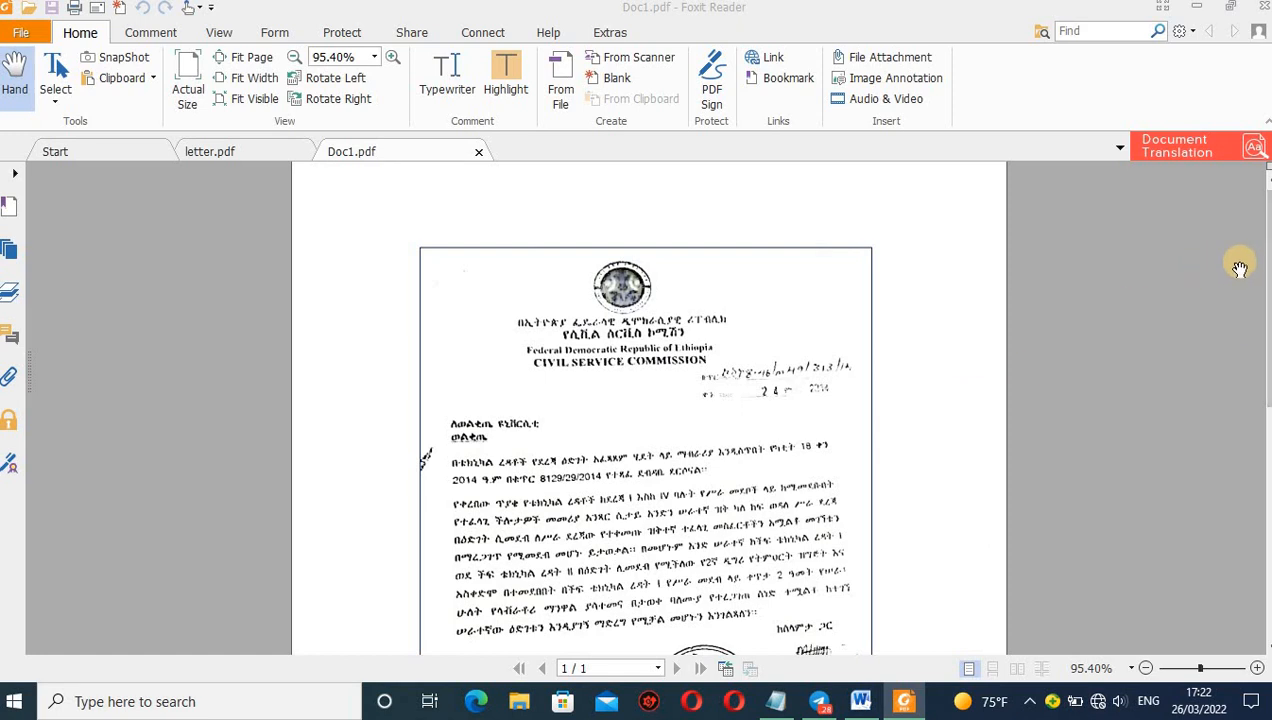
left_click_drag(1270, 272, 1268, 358)
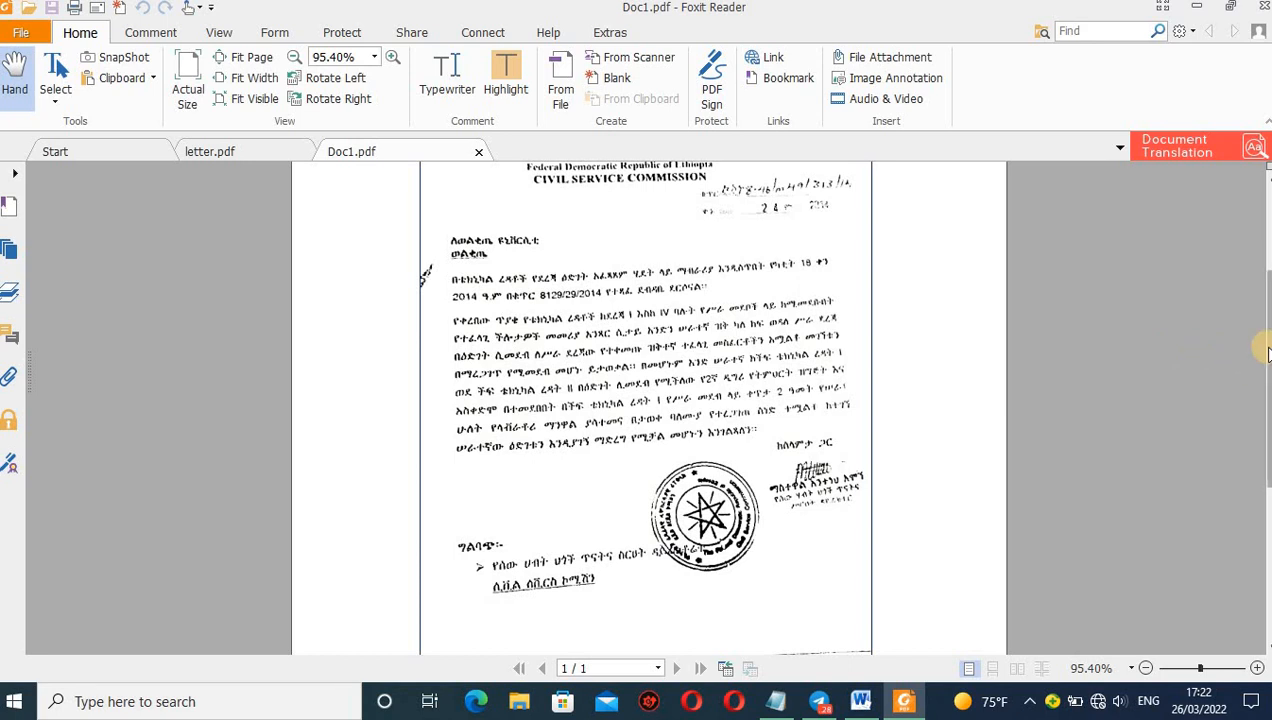
left_click_drag(1264, 346, 1265, 298)
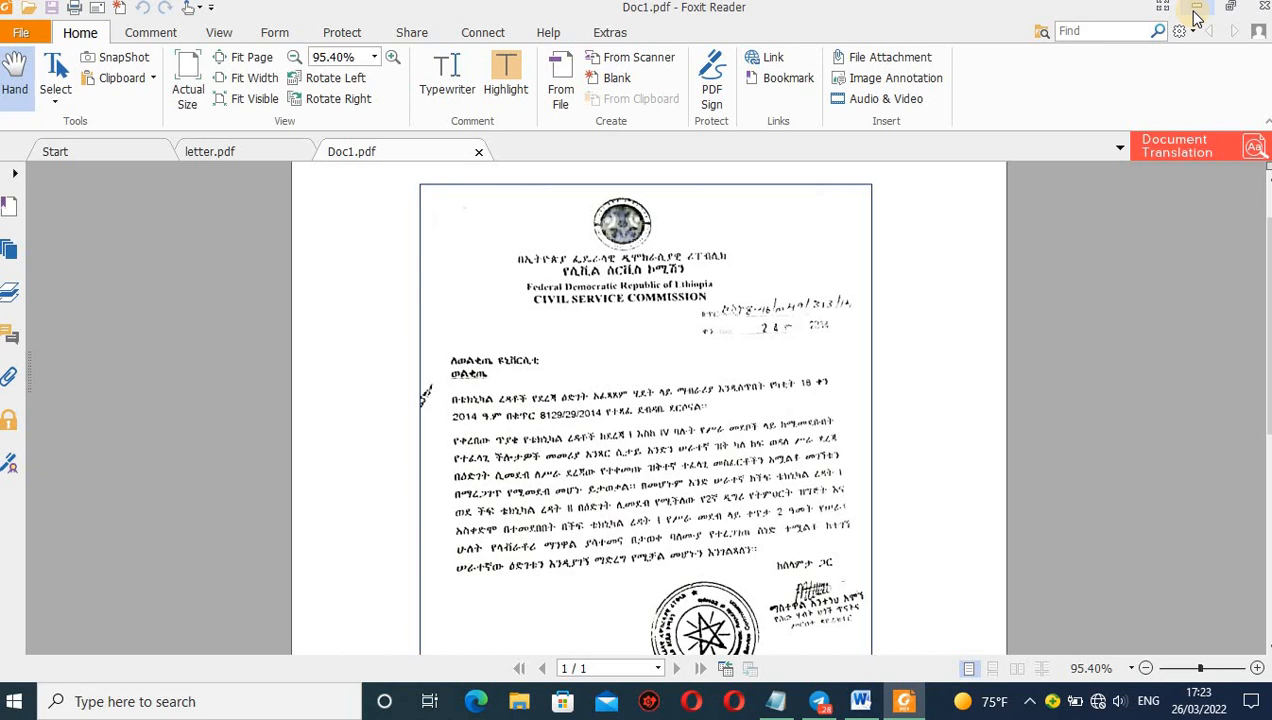
left_click(1196, 12)
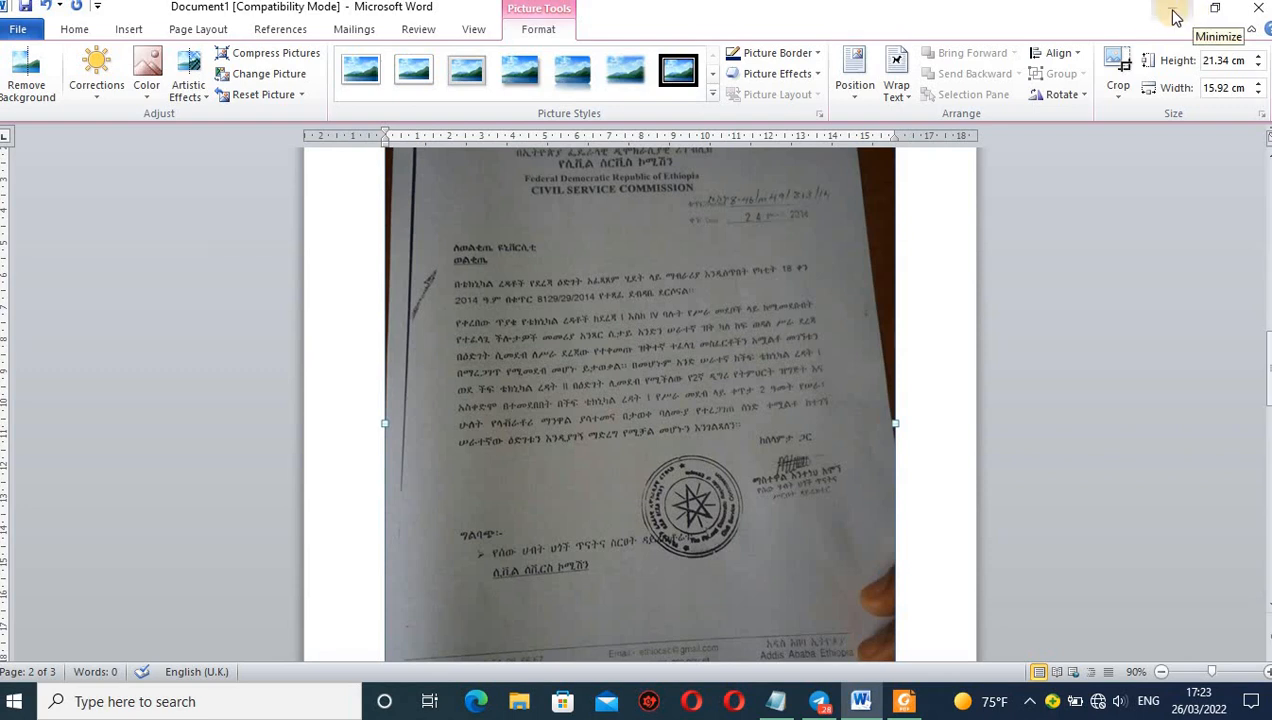
left_click(1167, 11)
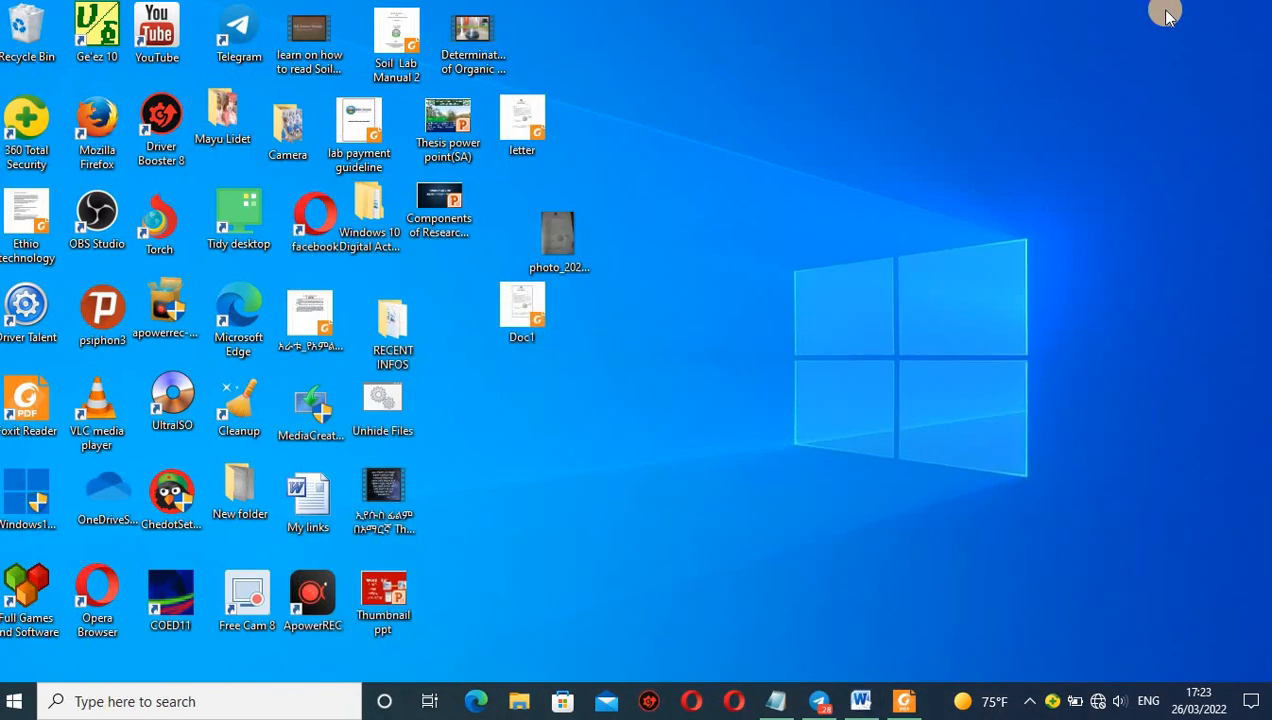